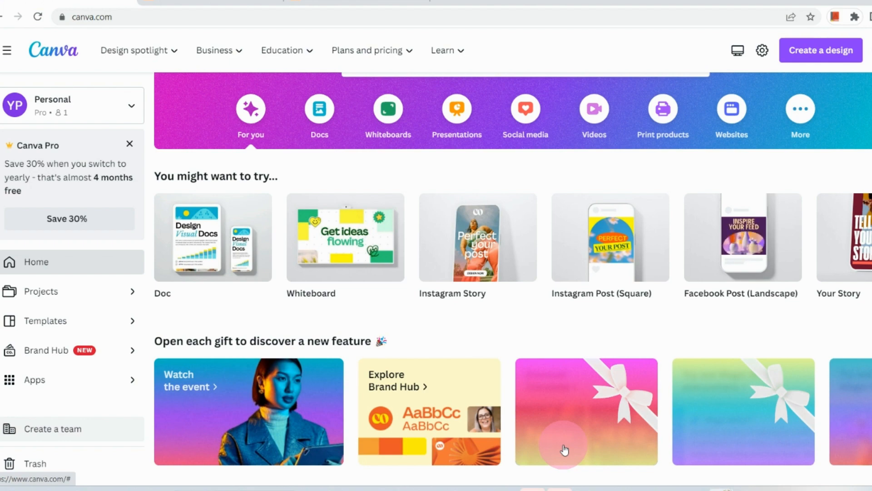
# Search the Canva templates for "digital planner"
pyautogui.scroll(2, 564, 450)
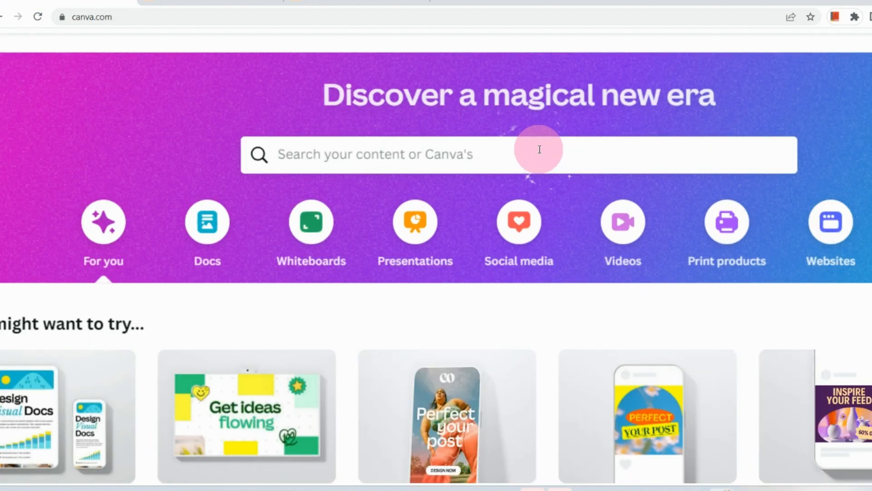
pyautogui.click(539, 149)
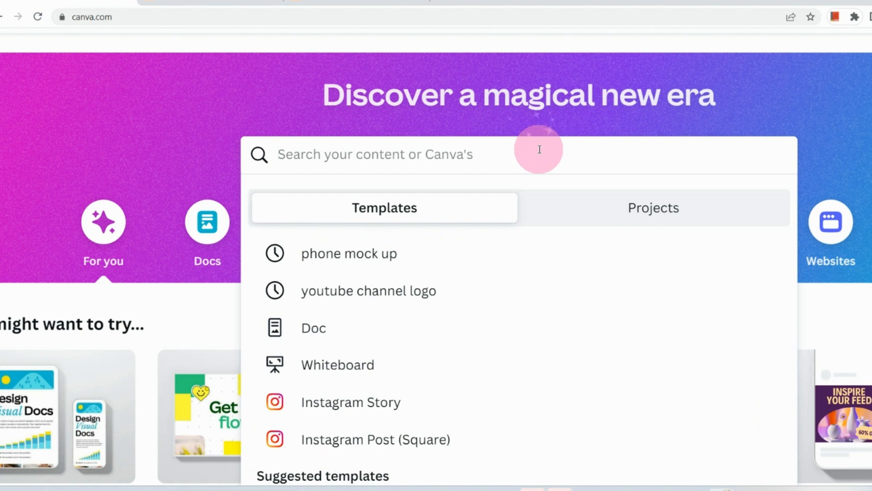
pyautogui.write('di')
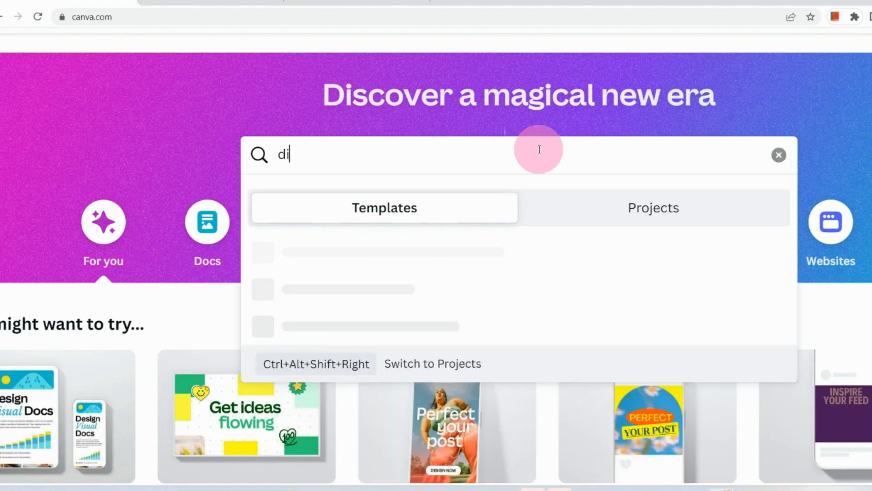
pyautogui.write('gital planne')
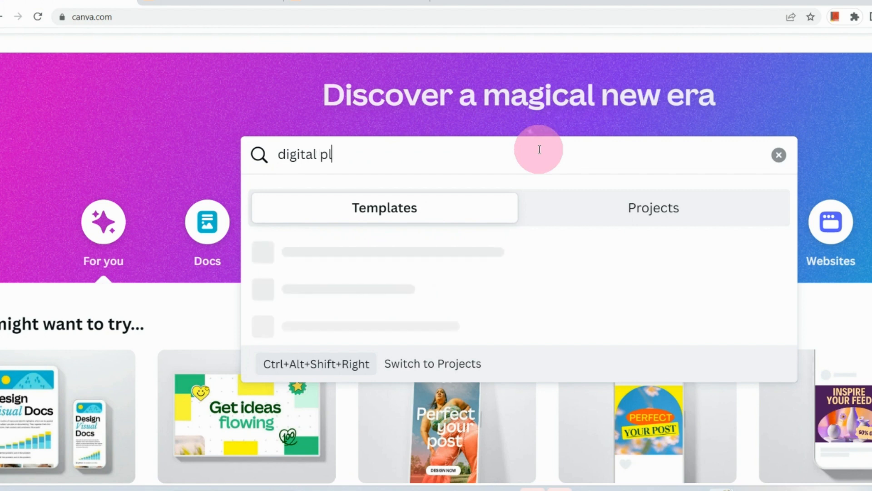
pyautogui.write('r')
pyautogui.press('Return')
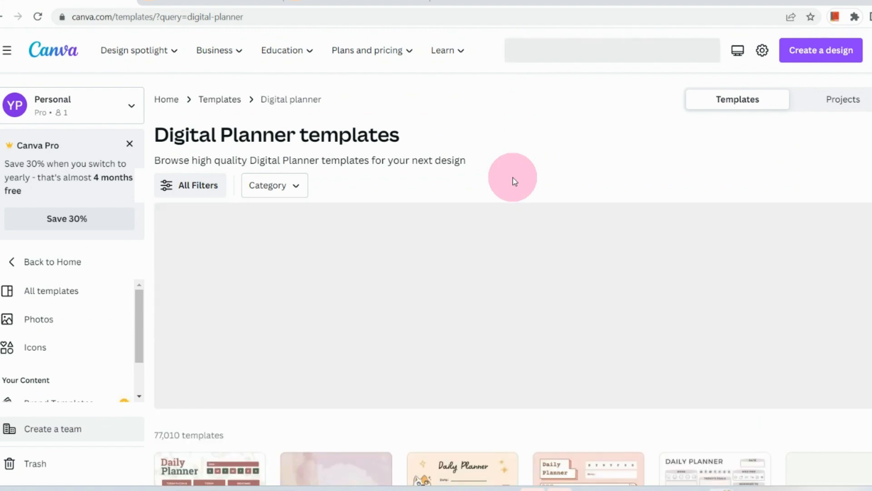
# Browse the digital planner template results to compare the available daily, weekly and monthly layouts
pyautogui.scroll(-5, 513, 181)
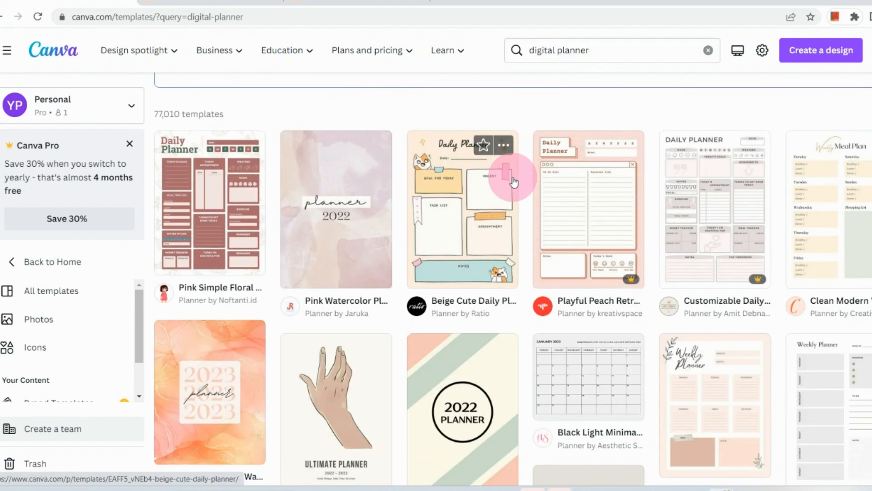
pyautogui.scroll(-1, 513, 181)
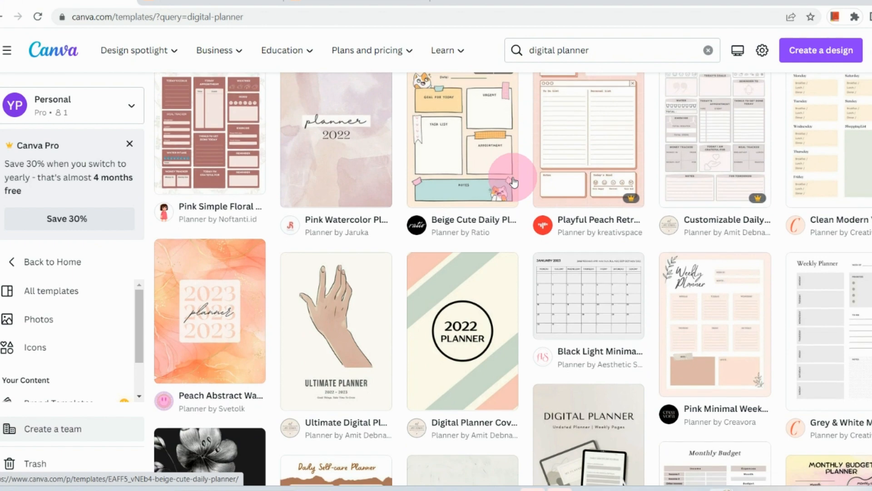
pyautogui.scroll(-2, 514, 182)
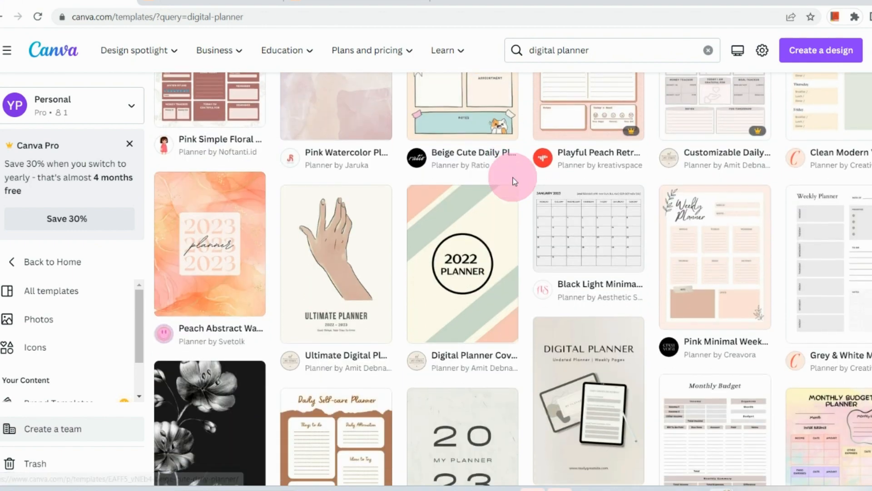
pyautogui.scroll(-2, 513, 182)
pyautogui.scroll(-2, 513, 182)
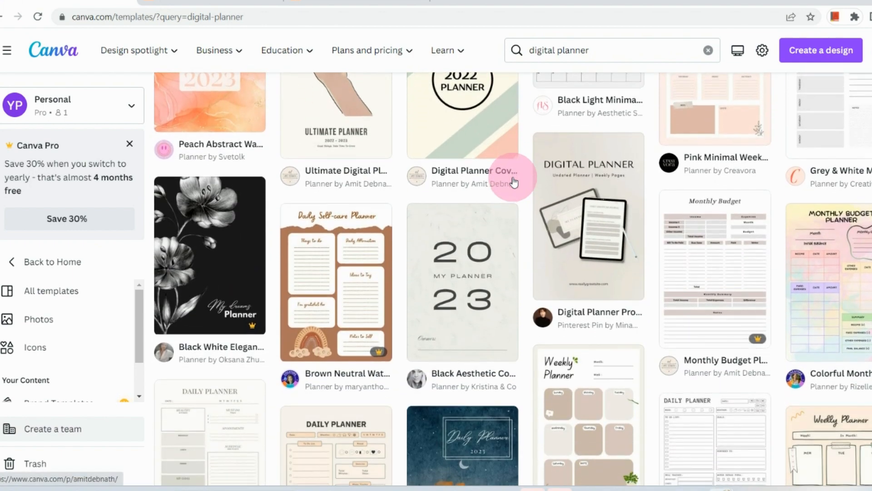
pyautogui.scroll(-6, 513, 182)
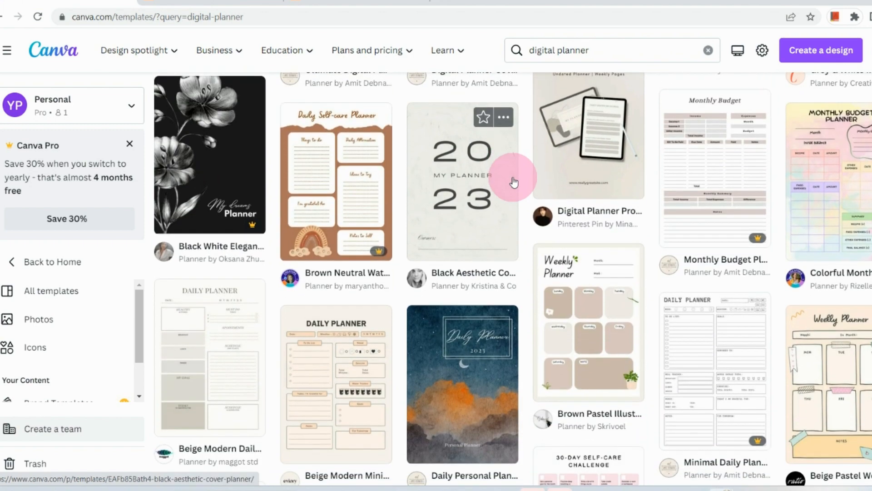
pyautogui.scroll(-3, 513, 181)
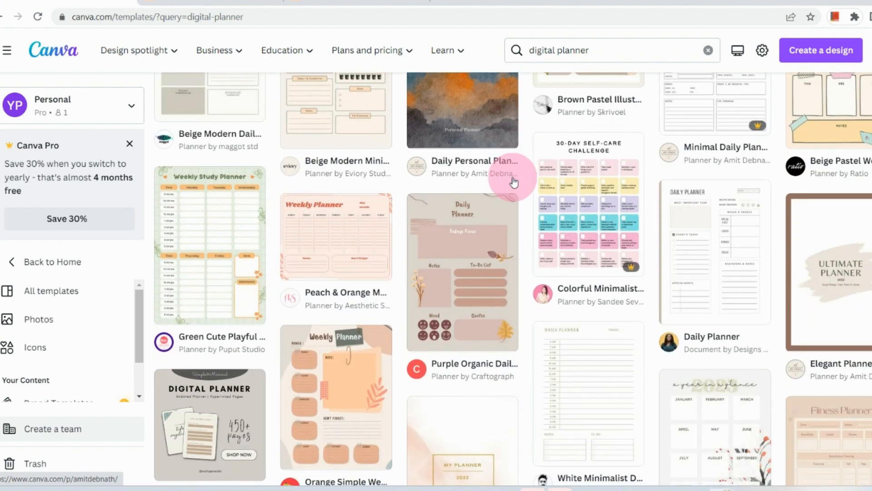
pyautogui.scroll(-7, 514, 182)
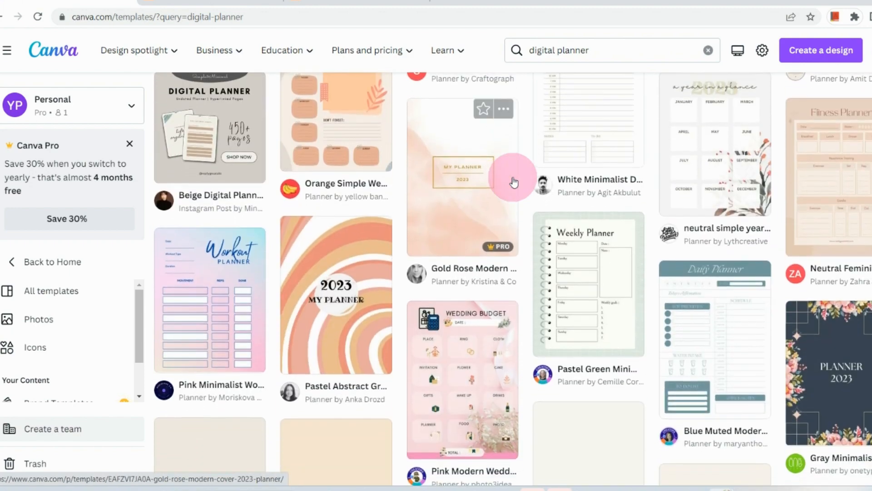
pyautogui.scroll(-2, 614, 226)
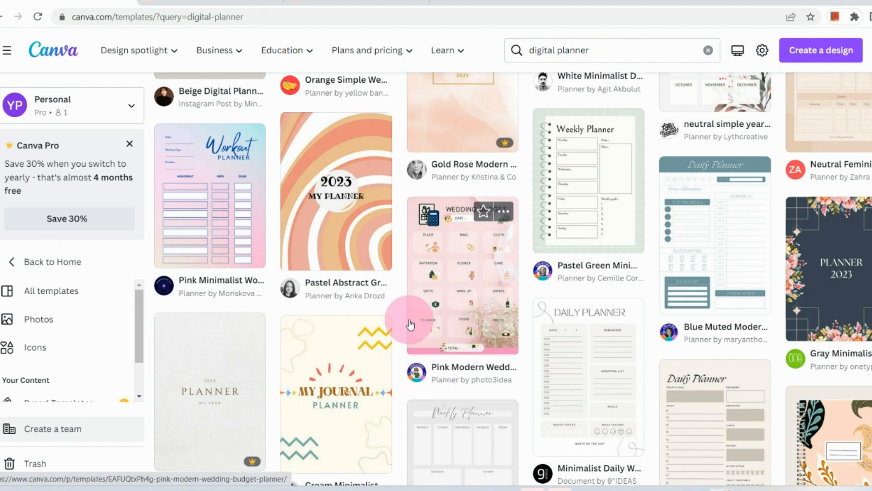
pyautogui.scroll(-5, 404, 418)
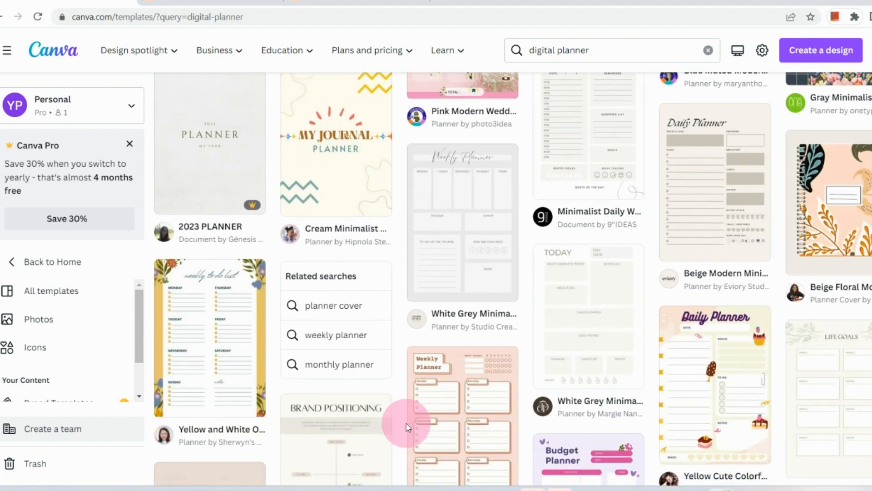
pyautogui.scroll(-5, 405, 427)
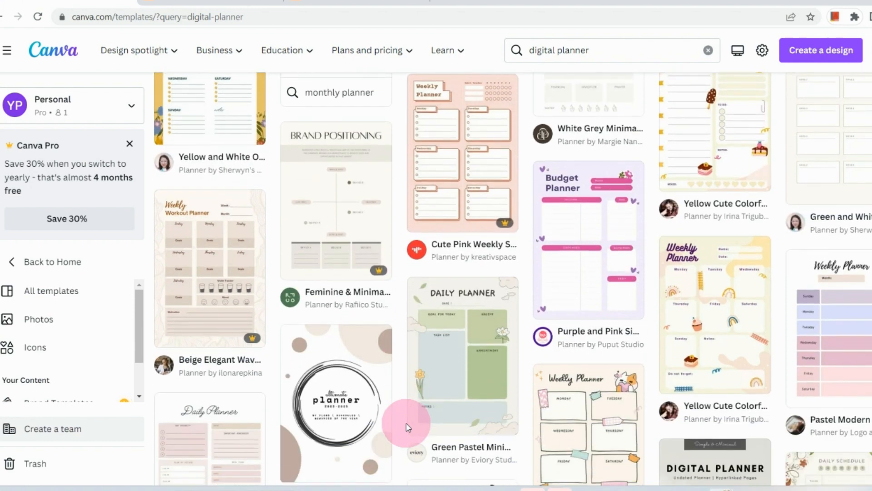
pyautogui.scroll(-3, 504, 370)
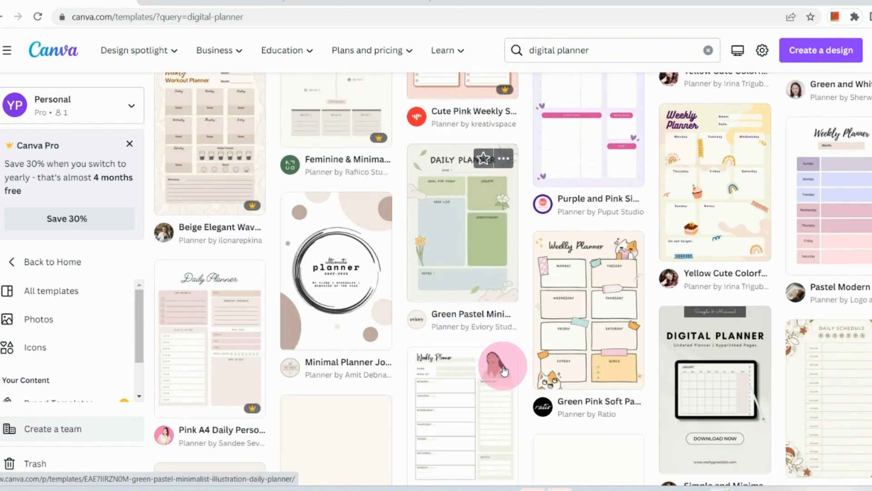
pyautogui.scroll(-3, 504, 370)
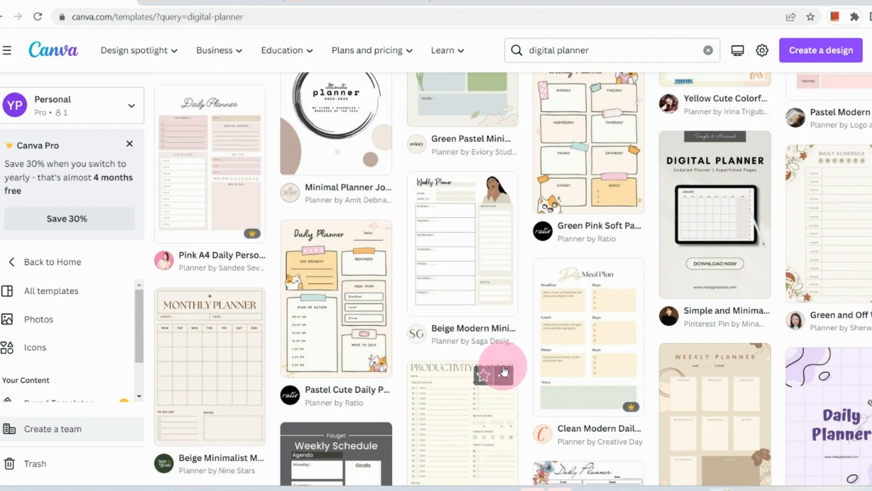
pyautogui.scroll(2, 597, 162)
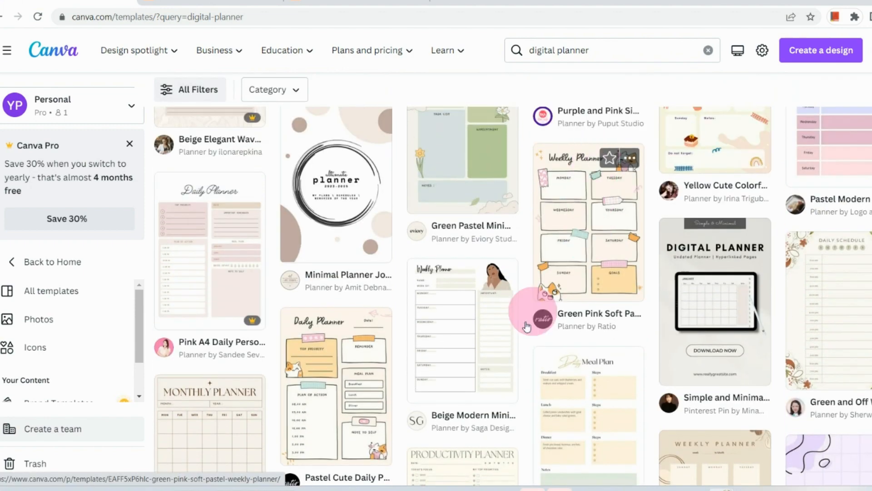
# From the templates similar to Beige Modern Minimalist Feminine Weekly Planner, choose Elegant Minimalist Weekly Planner and open it for customizing
pyautogui.keyDown('ctrl'); pyautogui.scroll(5, 464, 381); pyautogui.keyUp('ctrl')
pyautogui.click(466, 384)
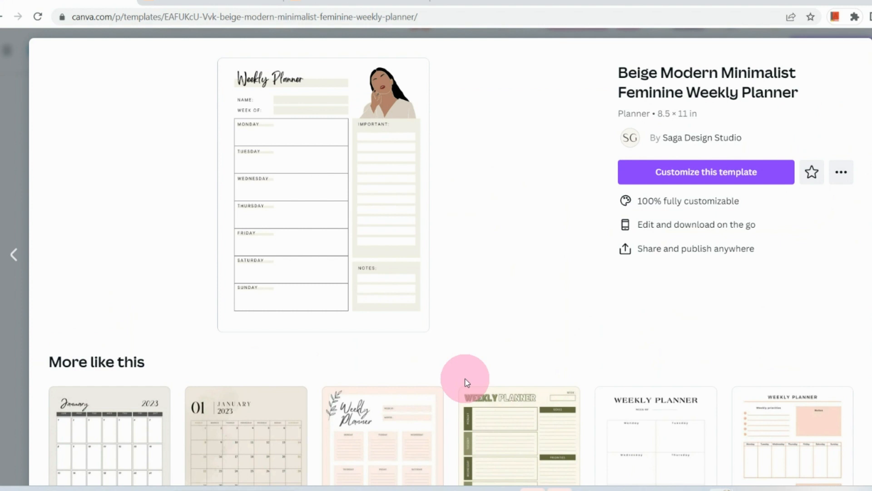
pyautogui.scroll(-3, 364, 359)
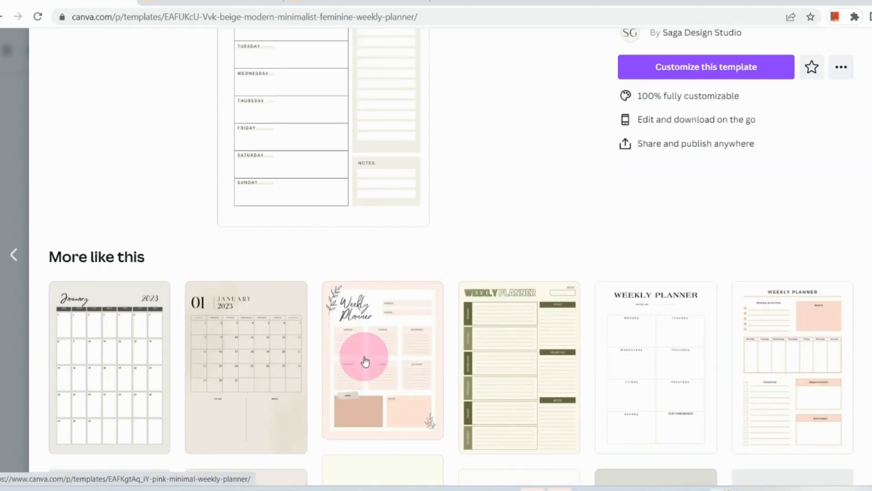
pyautogui.scroll(1, 386, 355)
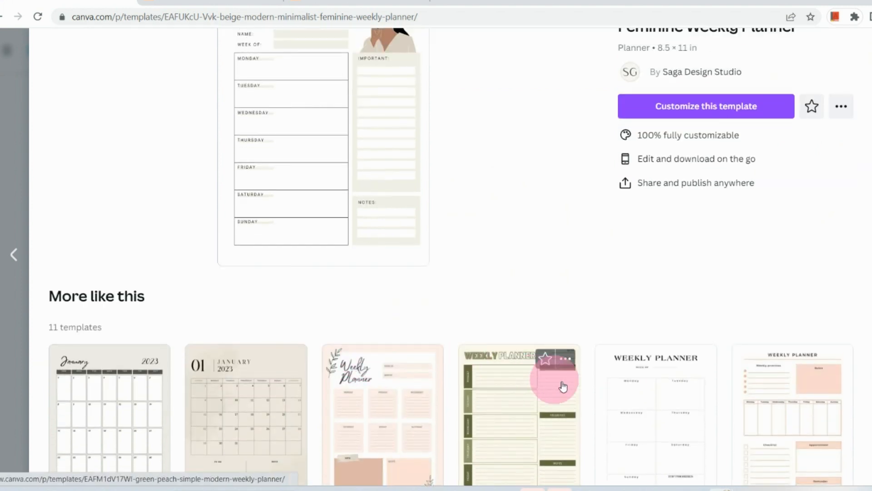
pyautogui.click(662, 418)
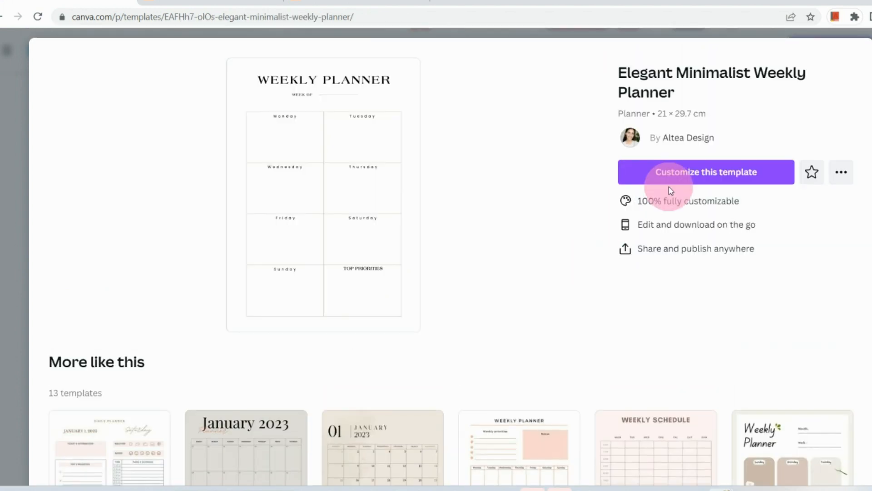
pyautogui.click(742, 173)
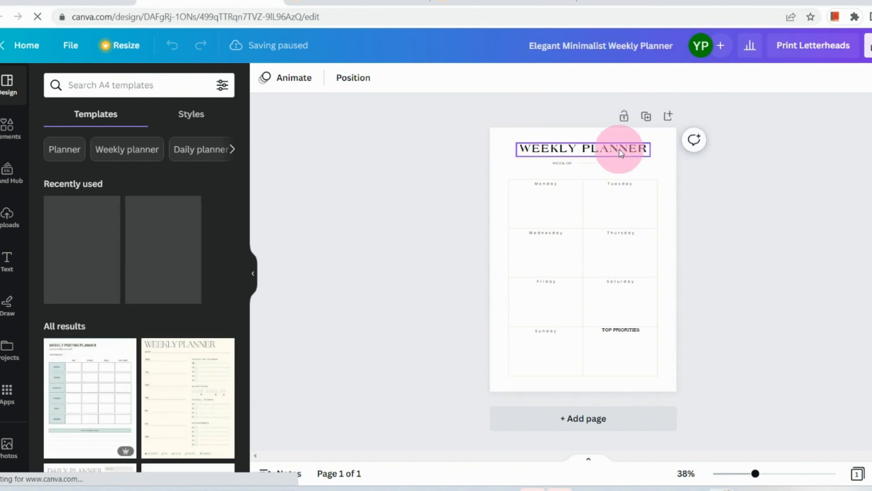
# Replace the planner's title text with "MY WEEKLONG PLANS"
pyautogui.doubleClick(621, 151)
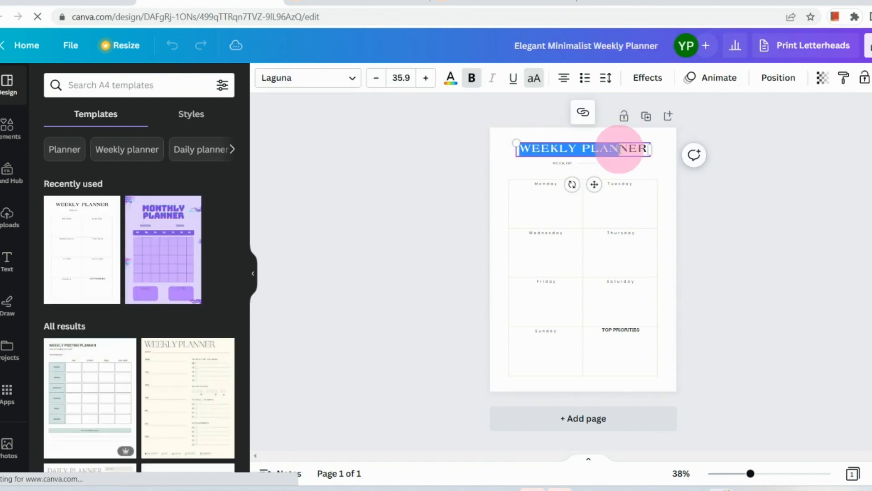
pyautogui.tripleClick(620, 149)
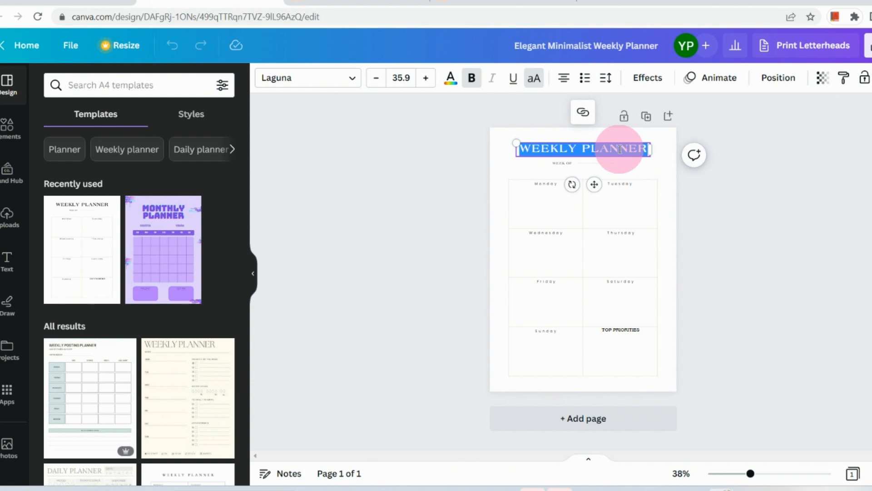
pyautogui.write('M')
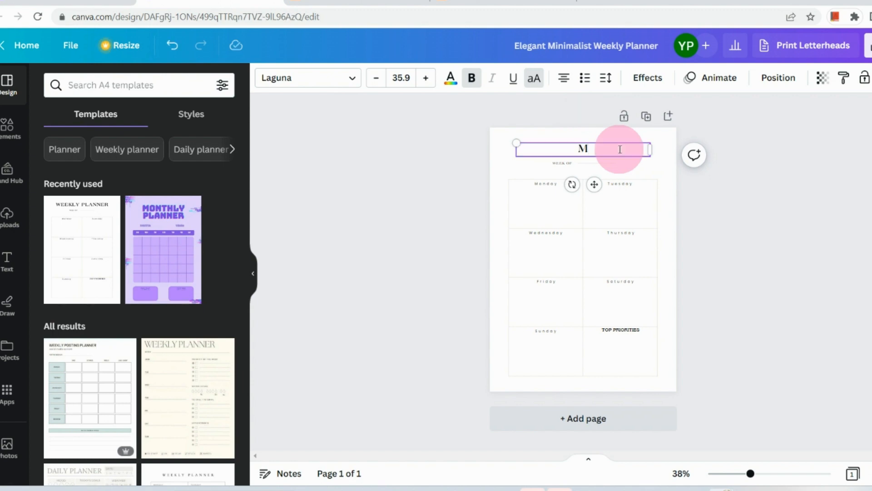
pyautogui.write('Y WEEKLONG P')
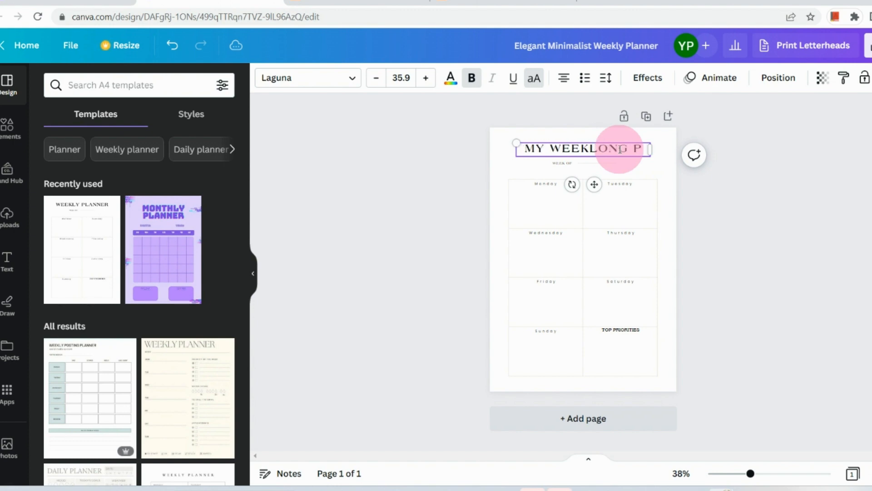
pyautogui.press('BackSpace')
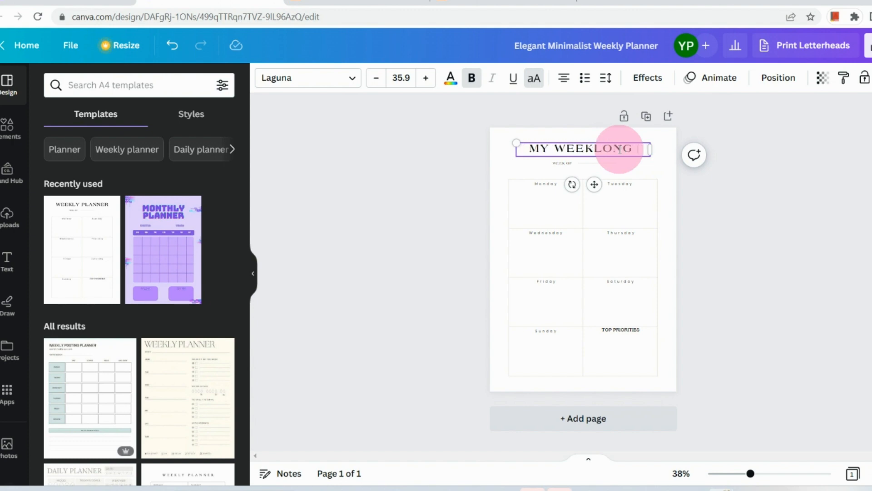
pyautogui.write('PLANS')
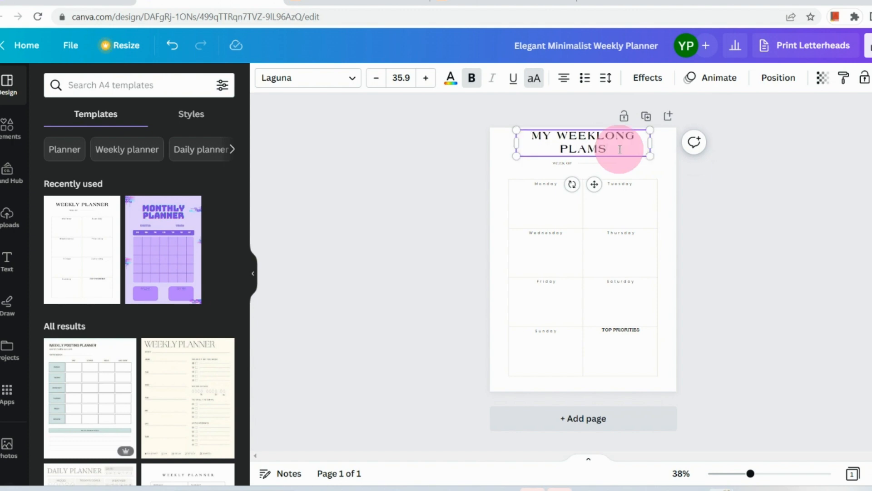
pyautogui.press('BackSpace')
pyautogui.press('BackSpace')
pyautogui.write('NS')
# Shorten the small label beneath the planner title to "WEEK"
pyautogui.click(593, 167)
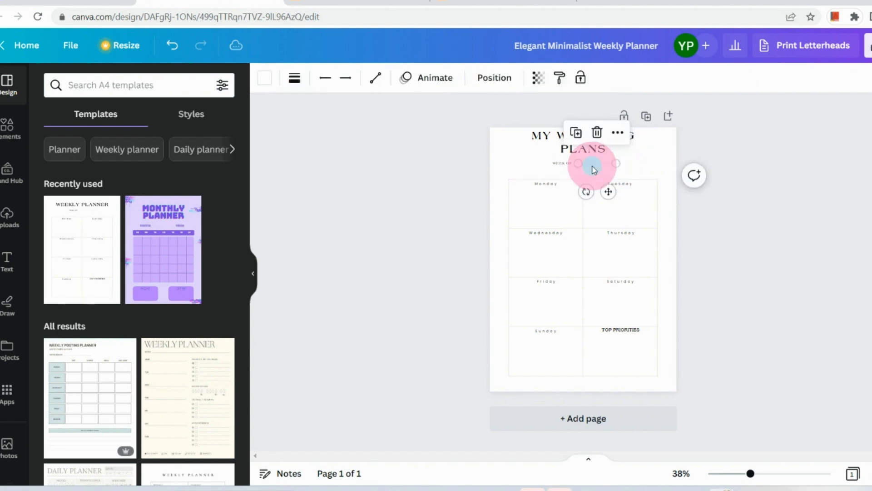
pyautogui.click(567, 164)
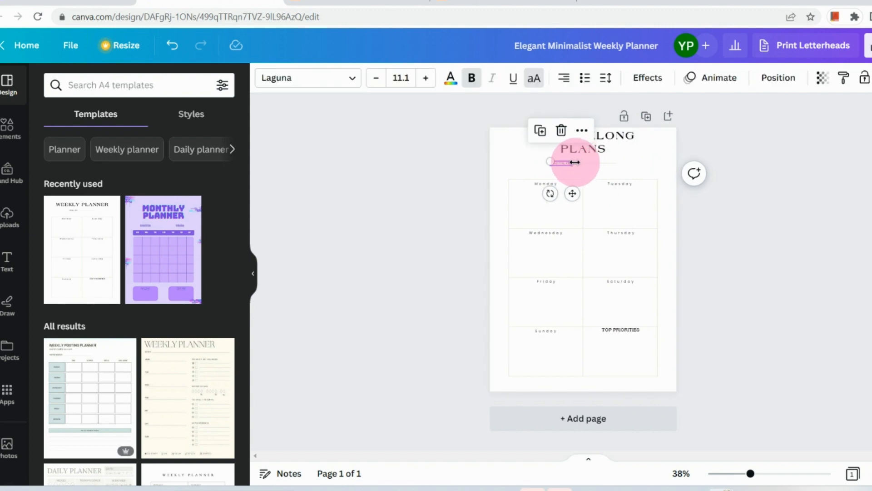
pyautogui.click(569, 163)
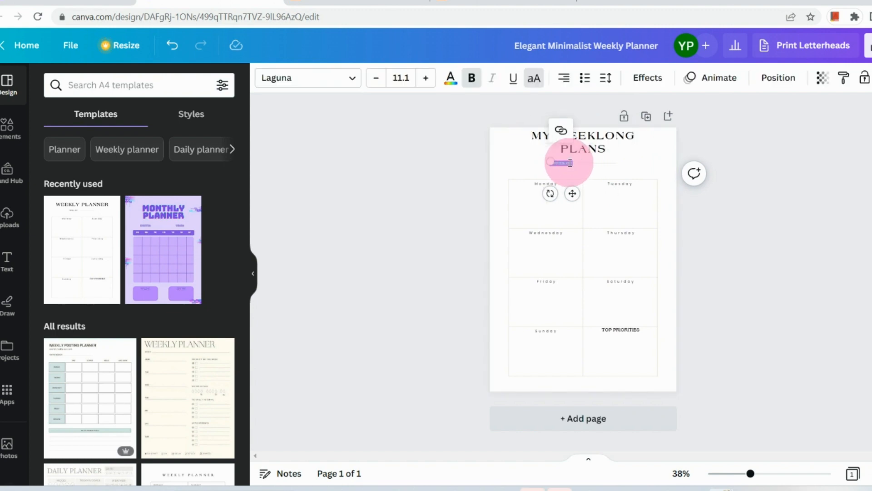
pyautogui.press('BackSpace')
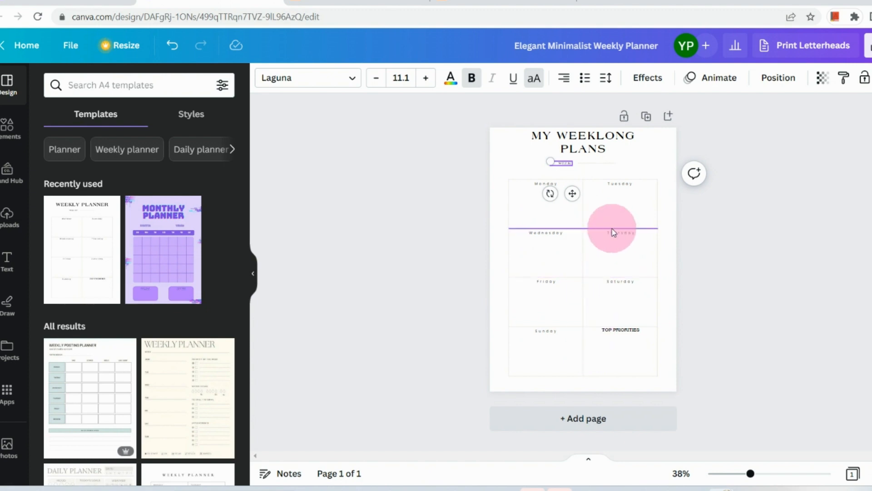
# Give the planner page a yellow-to-pink gradient background
pyautogui.click(667, 164)
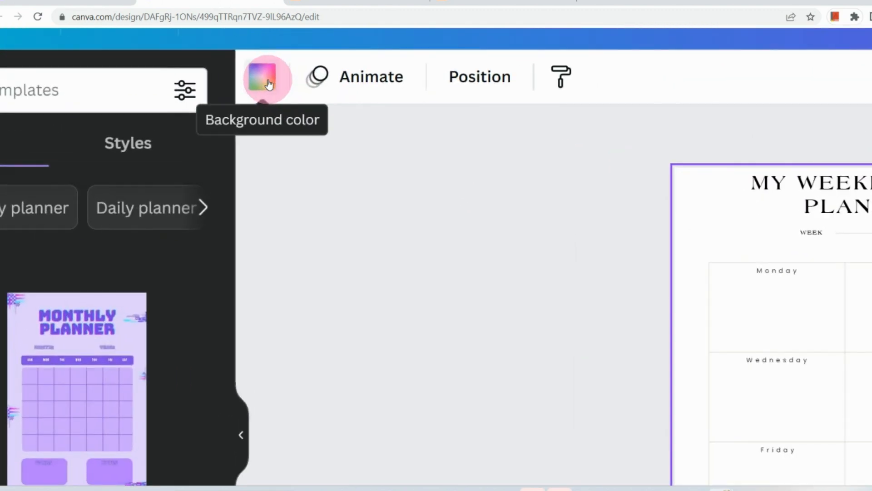
pyautogui.click(268, 84)
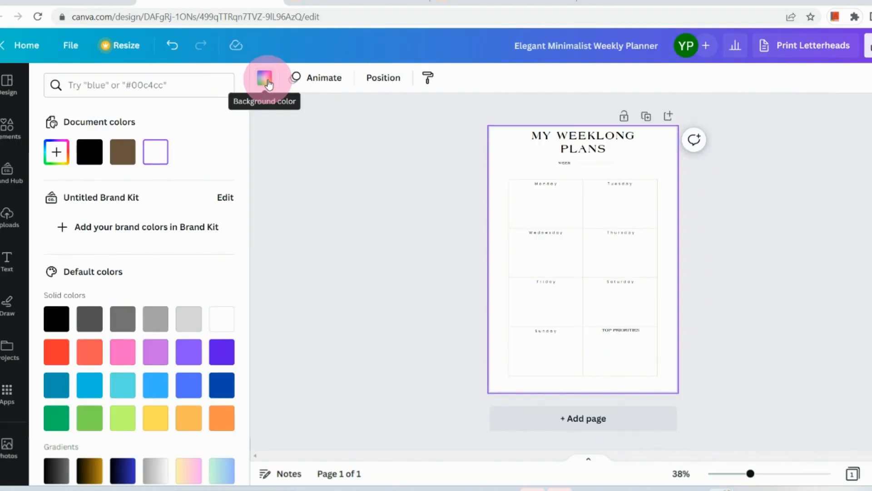
pyautogui.scroll(-3, 141, 350)
pyautogui.click(182, 352)
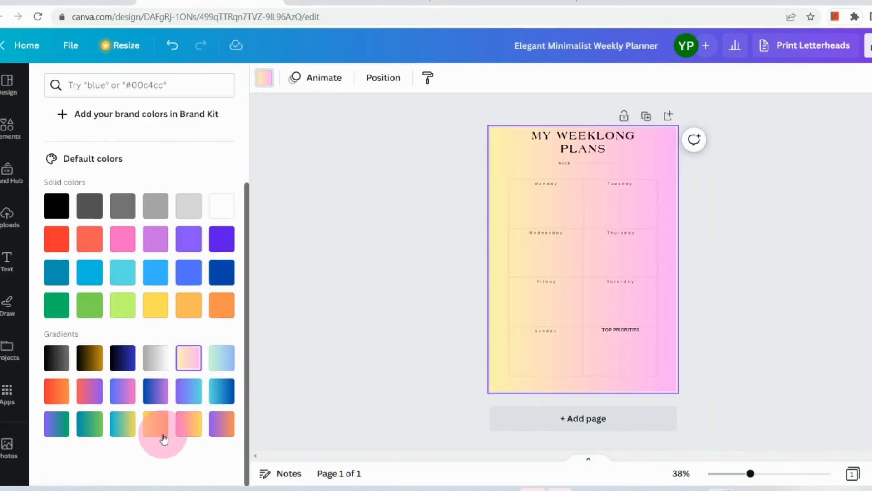
# Try the blue-to-pink and purple-to-turquoise gradients as the page background, and return to the yellow-to-pink gradient
pyautogui.click(127, 403)
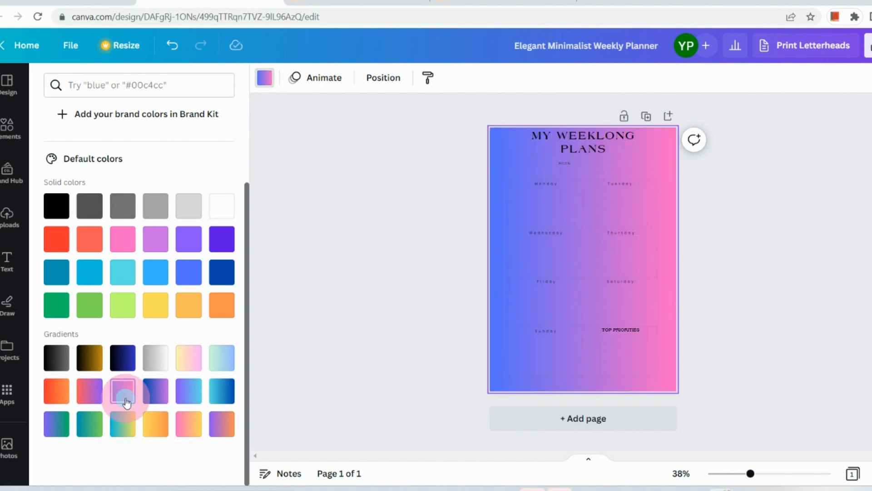
pyautogui.click(222, 392)
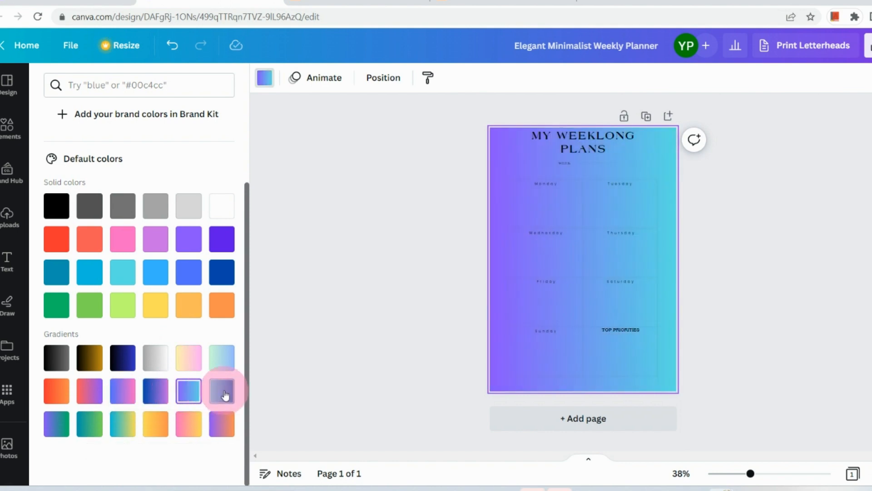
pyautogui.click(195, 356)
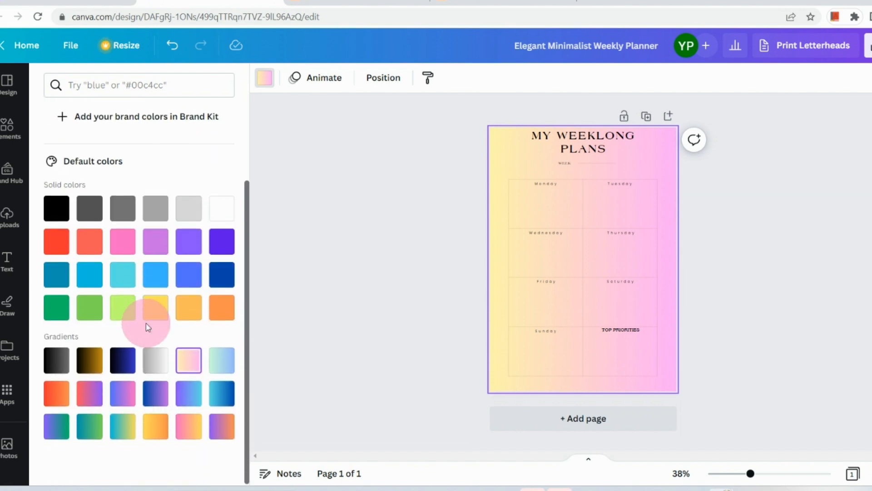
# Try solid lime green, black-to-gold and grey-to-white page backgrounds, and restore the yellow-to-pink gradient
pyautogui.click(124, 308)
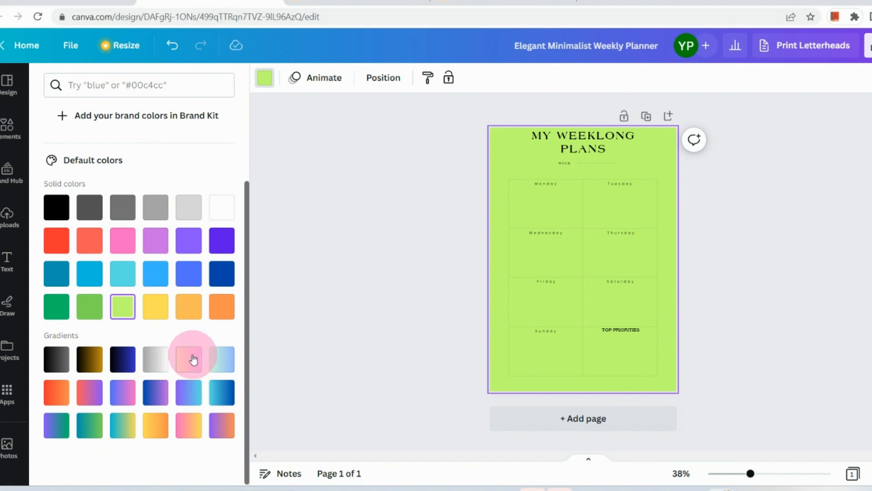
pyautogui.click(119, 364)
pyautogui.click(91, 360)
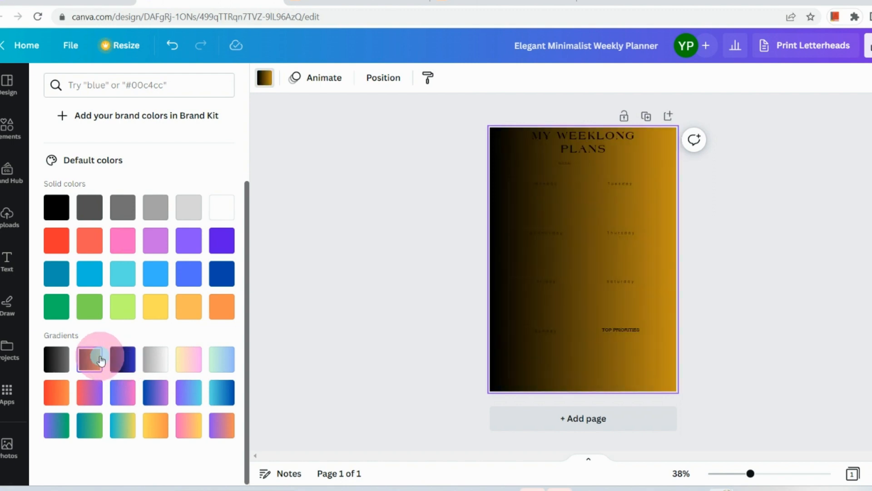
pyautogui.click(189, 360)
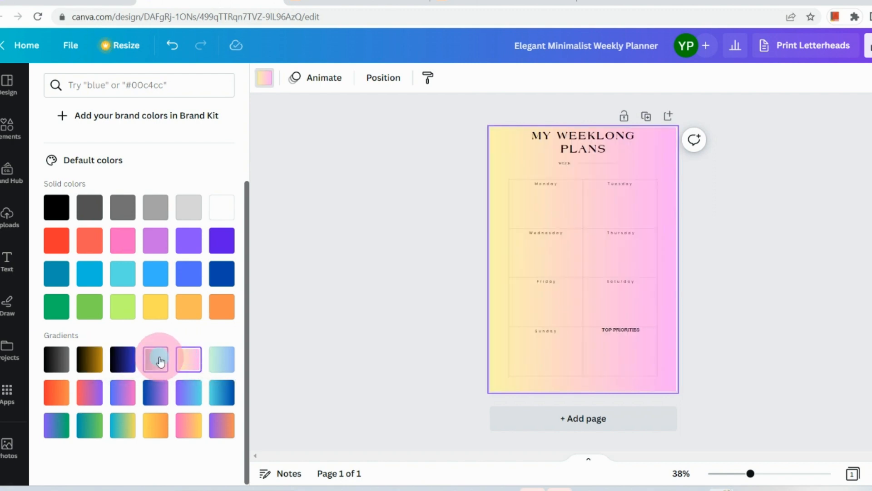
pyautogui.click(160, 362)
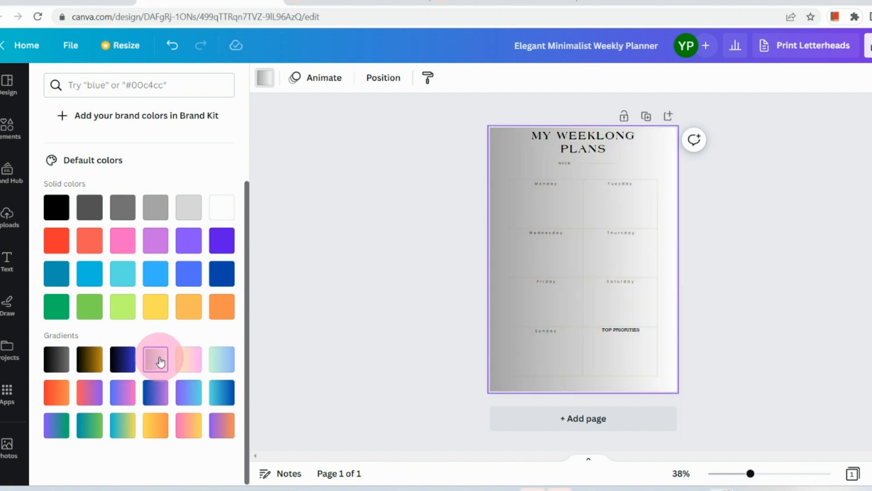
pyautogui.click(187, 362)
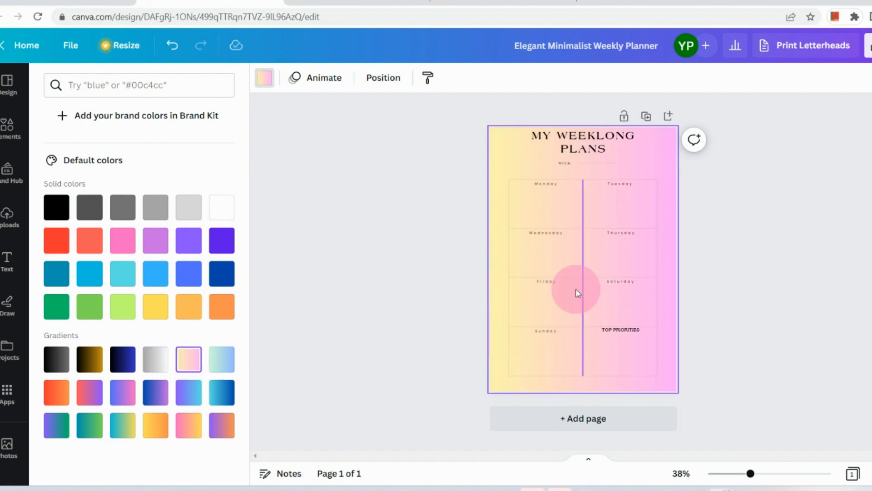
pyautogui.scroll(3, 576, 290)
pyautogui.scroll(-5, 577, 291)
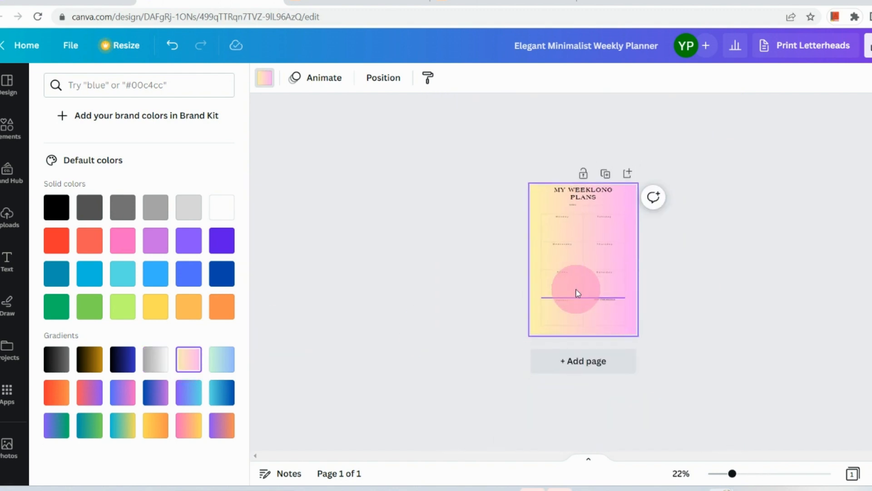
pyautogui.scroll(4, 577, 291)
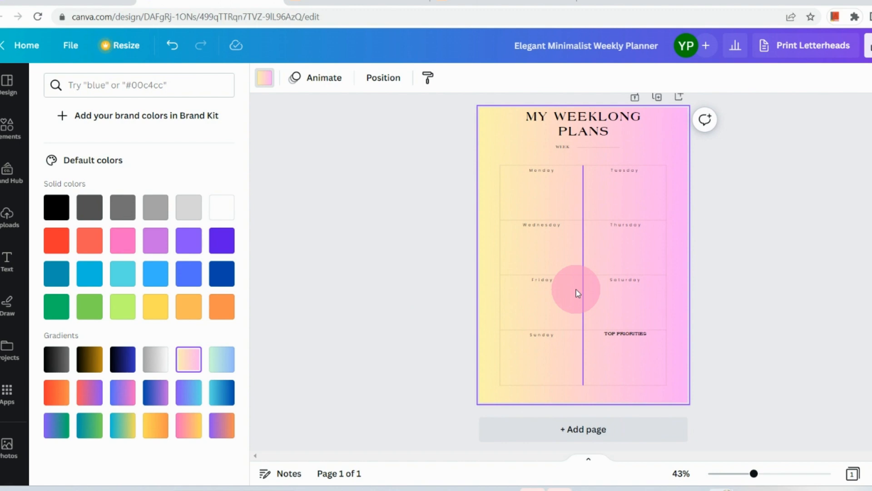
# Search the design elements for "cute stickers" and limit the results to graphics
pyautogui.click(351, 310)
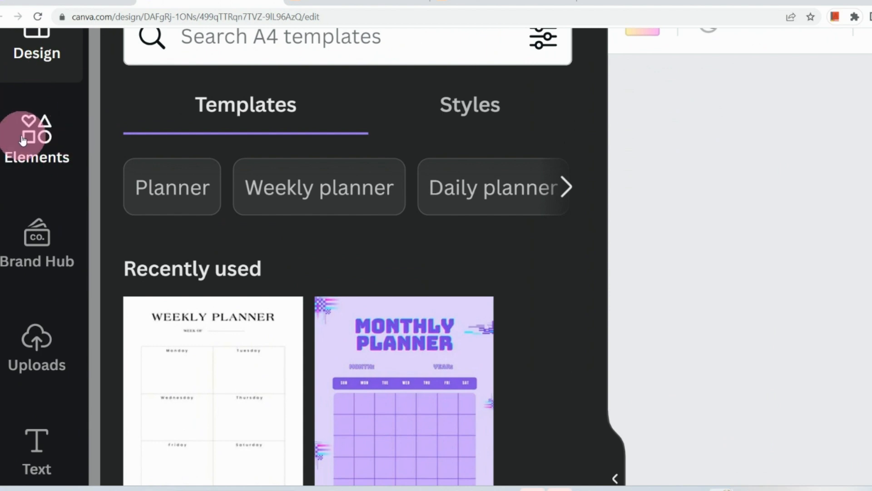
pyautogui.click(23, 139)
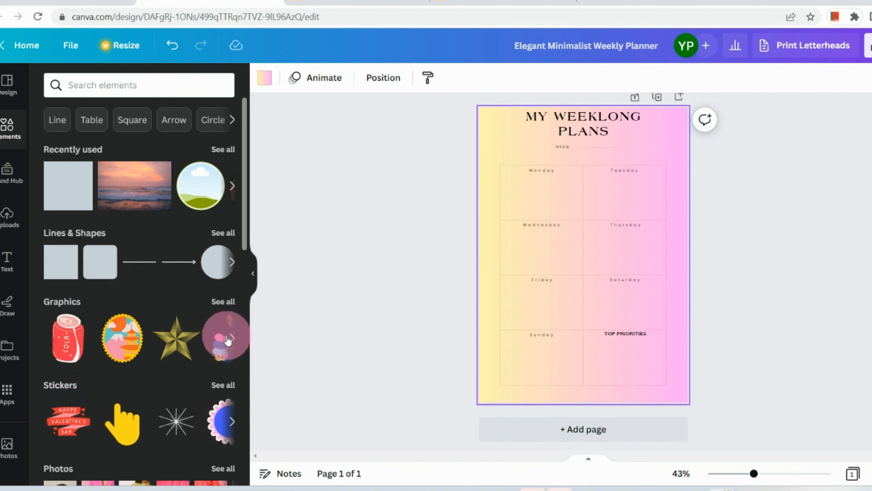
pyautogui.click(157, 89)
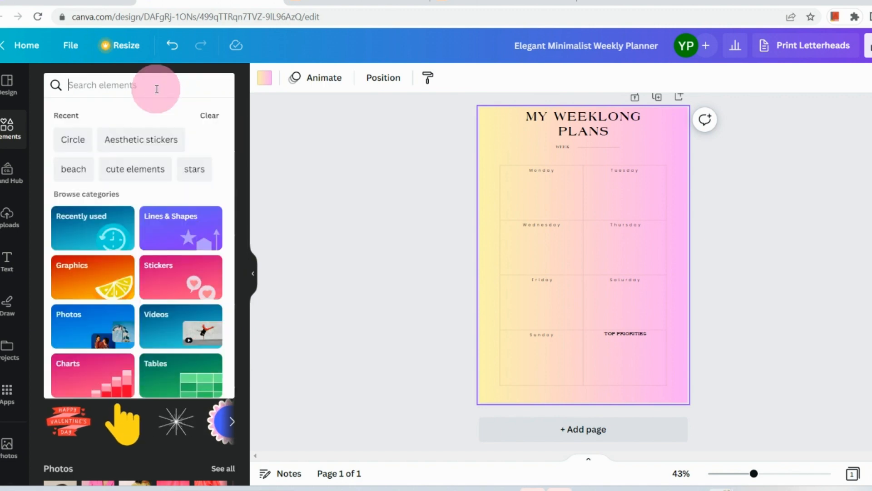
pyautogui.write('cu')
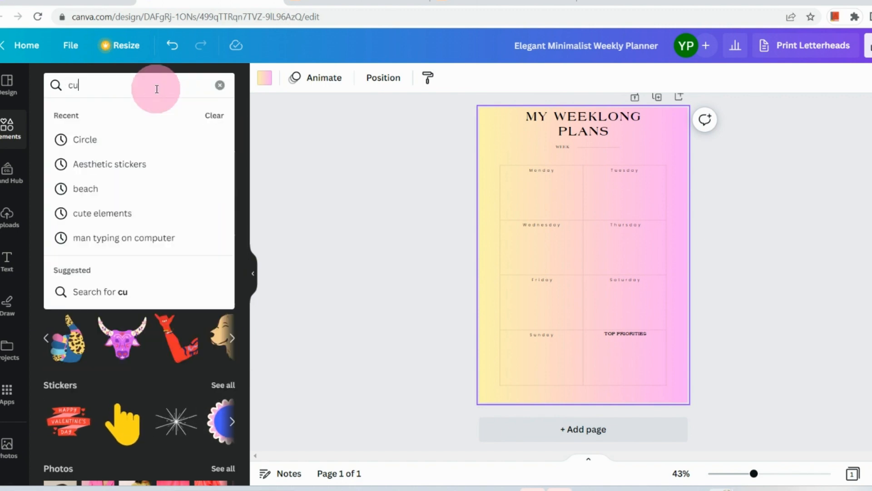
pyautogui.write('te s')
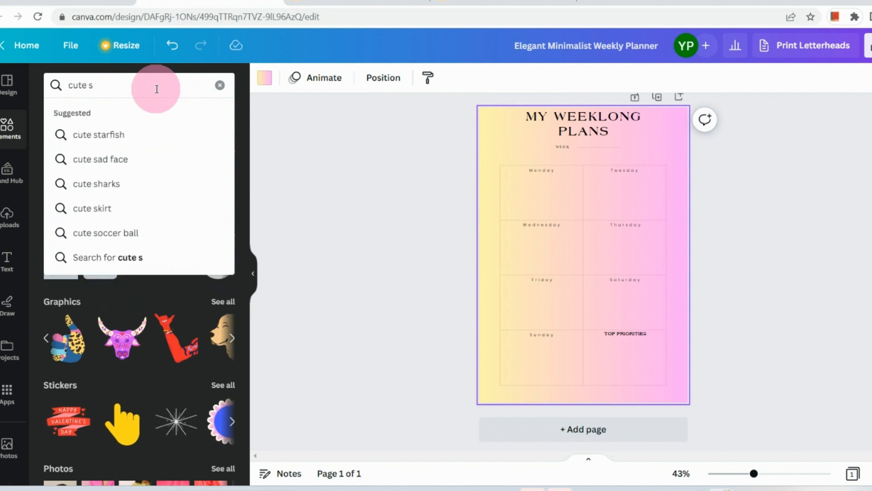
pyautogui.write('tickers')
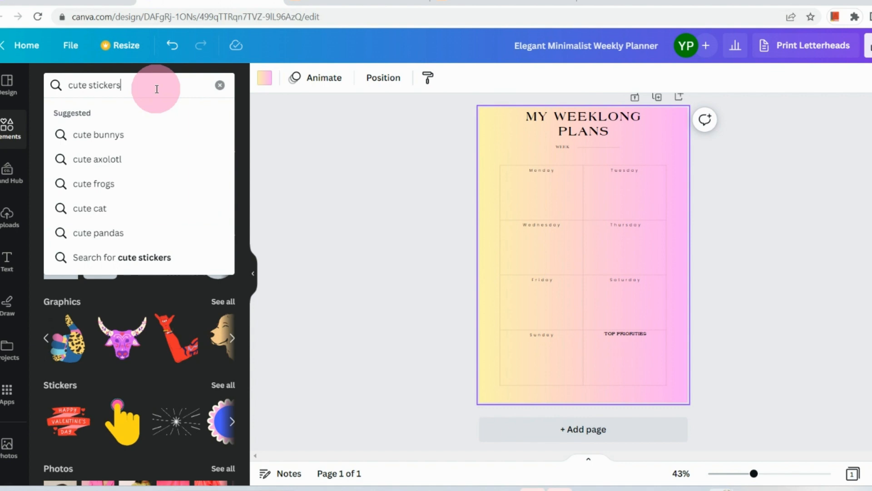
pyautogui.press('Return')
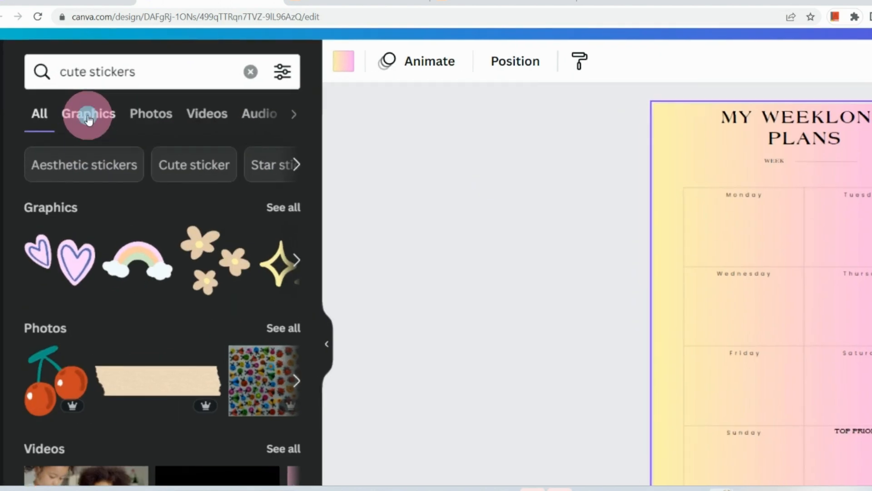
pyautogui.click(88, 119)
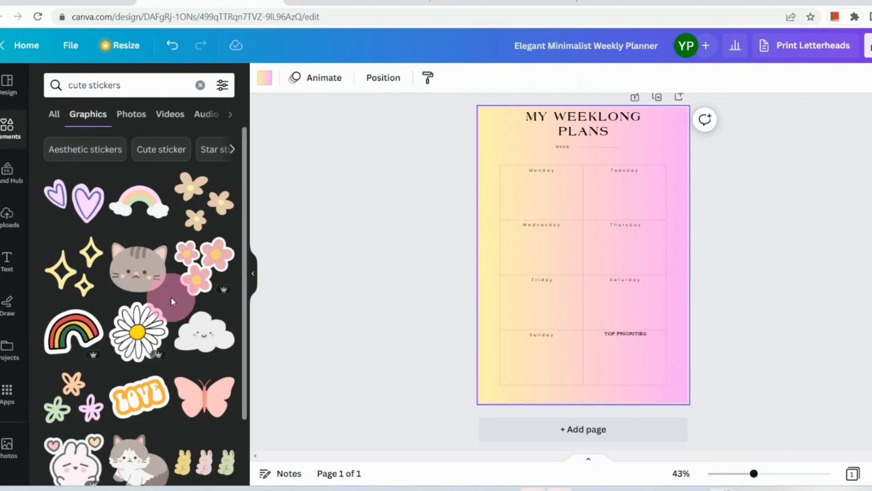
# Add the pink butterfly graphic to the planner, placing it in the page's lower-left corner and tilting it diagonally toward the grid
pyautogui.scroll(-3, 172, 297)
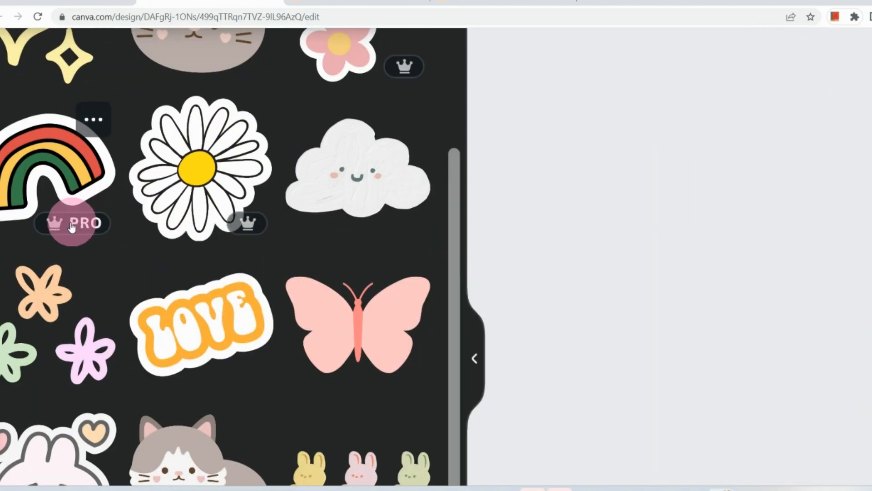
pyautogui.hscroll(-2, 73, 230)
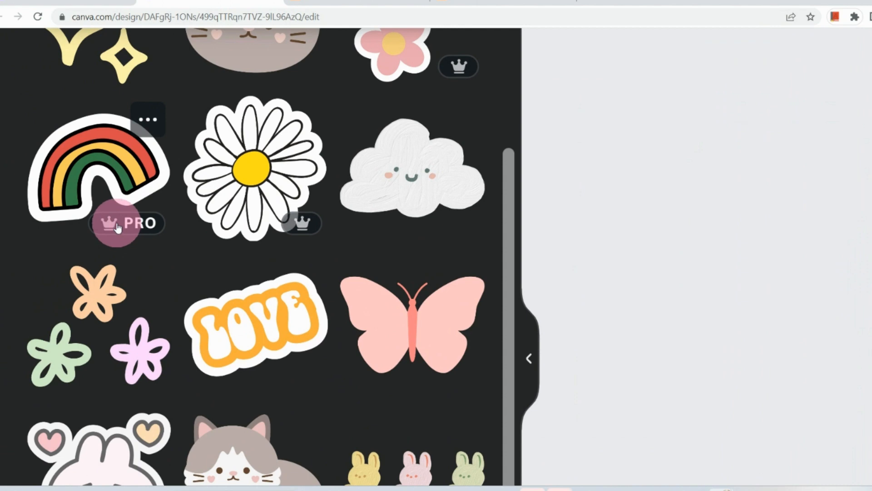
pyautogui.scroll(-5, 117, 227)
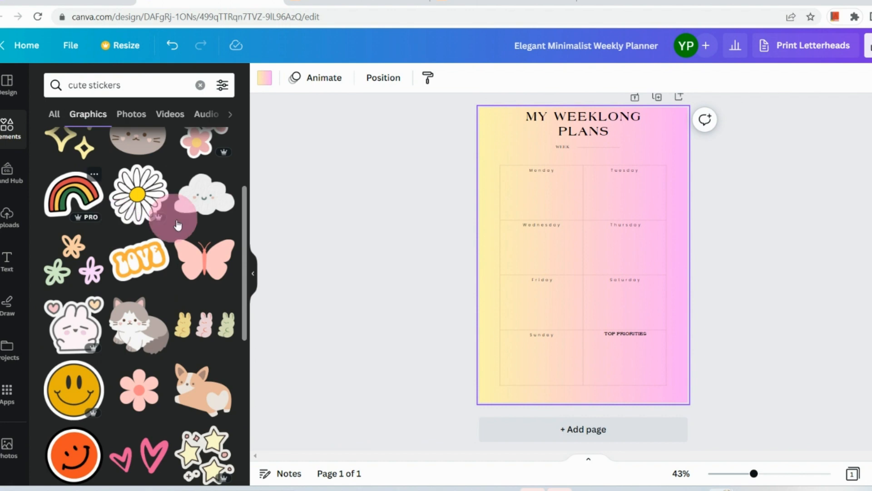
pyautogui.click(202, 271)
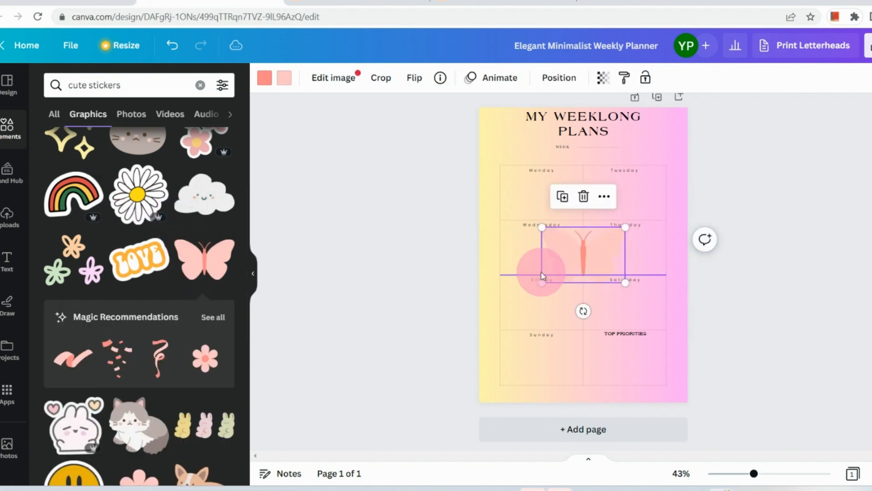
pyautogui.moveTo(568, 271); pyautogui.dragTo(492, 395)
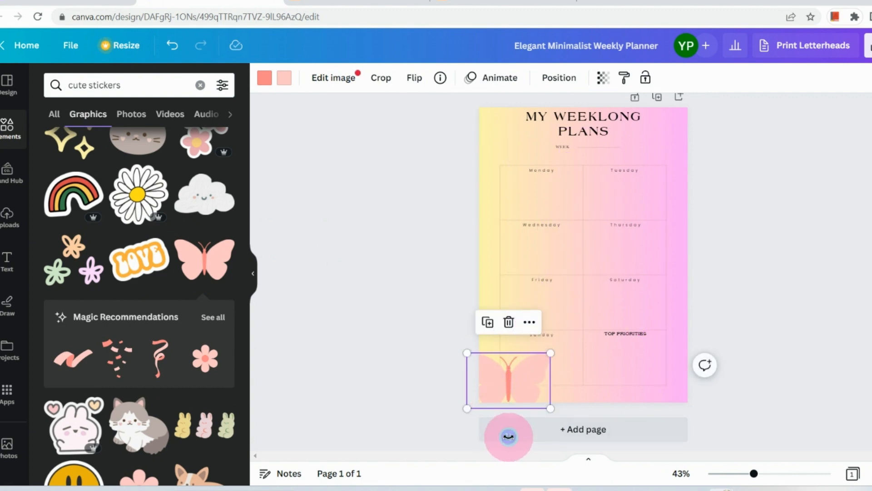
pyautogui.moveTo(508, 436); pyautogui.dragTo(470, 423)
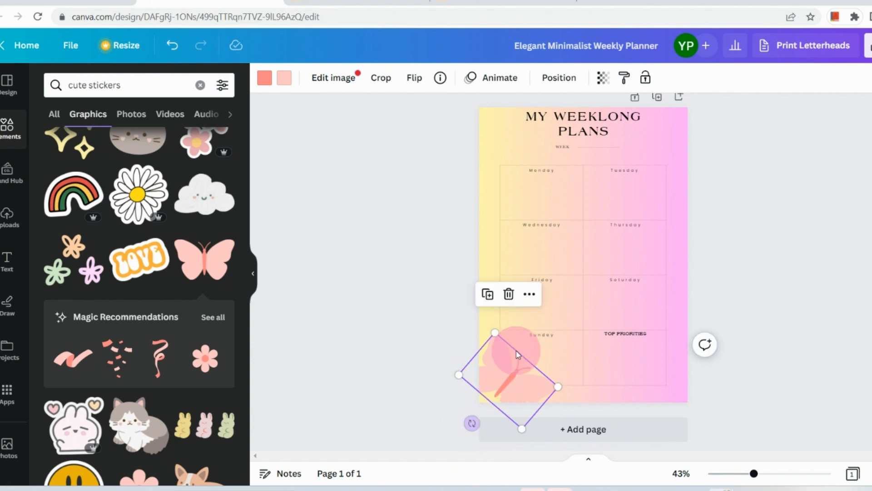
# Recolor the butterfly with a lime green body and blue wings
pyautogui.click(260, 85)
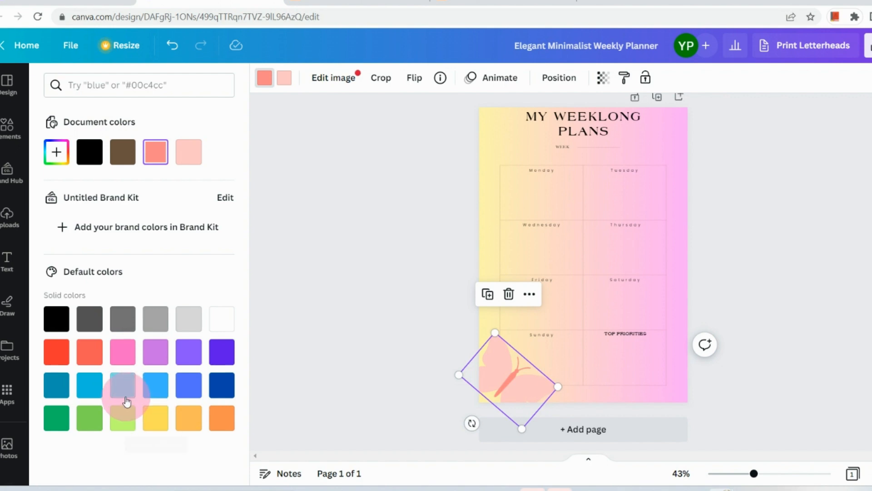
pyautogui.click(123, 417)
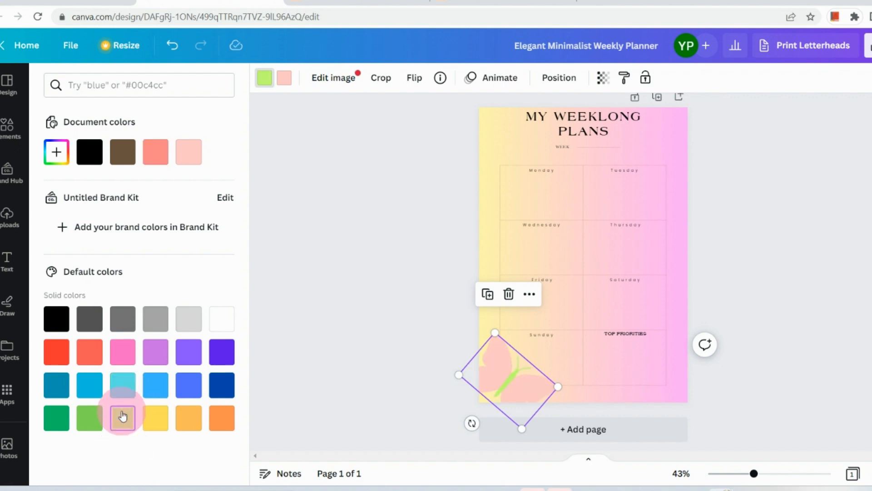
pyautogui.click(284, 79)
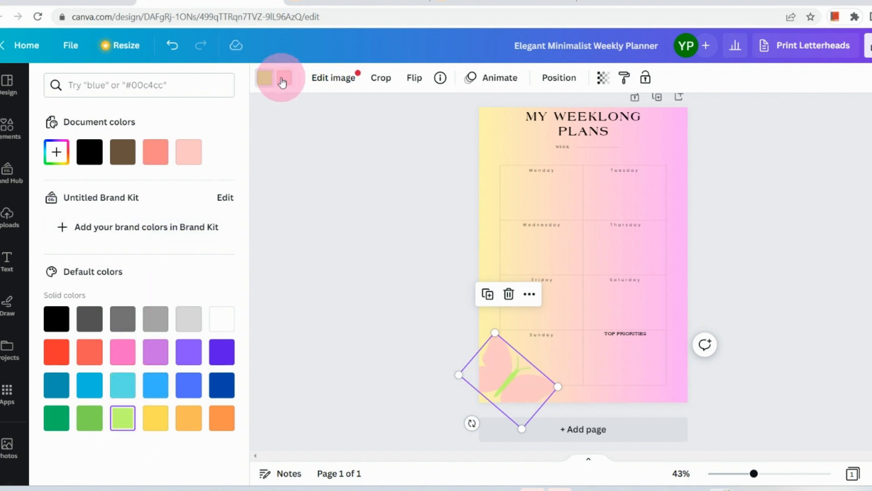
pyautogui.click(213, 421)
pyautogui.click(202, 398)
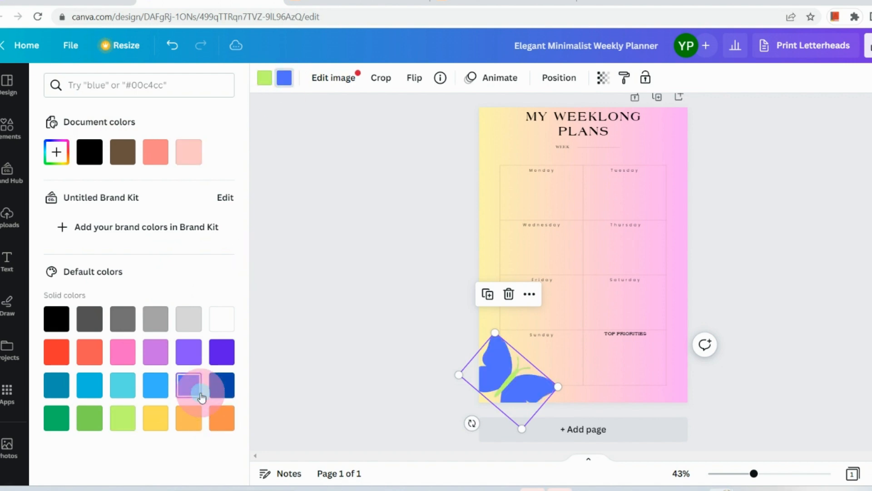
# Send the butterfly graphic one layer backward so that it sits behind the planner's grid lines
pyautogui.rightClick(491, 384)
pyautogui.moveTo(546, 374)
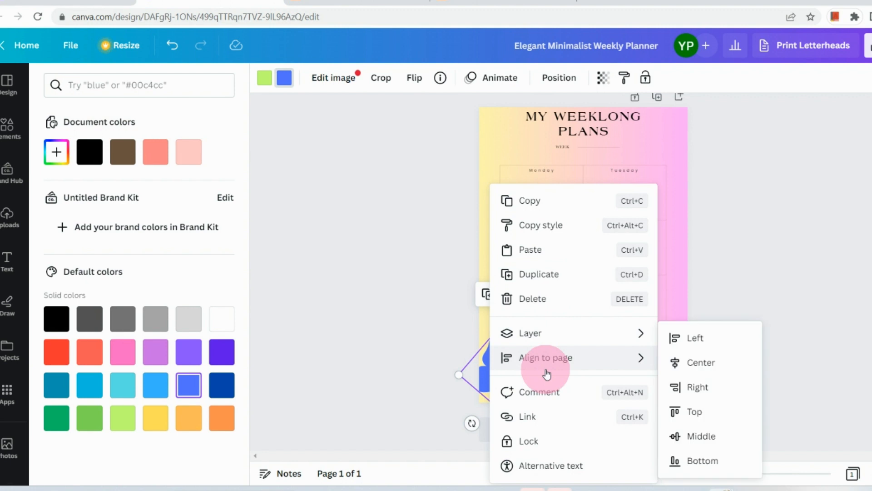
pyautogui.moveTo(556, 341)
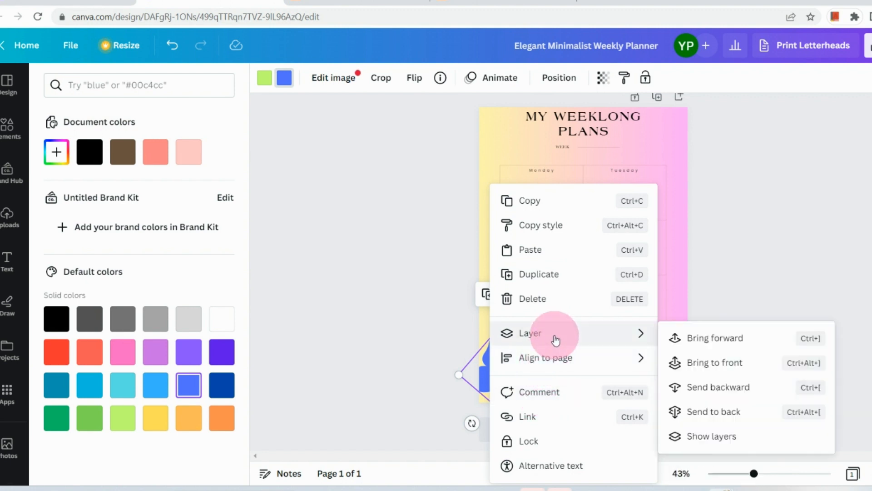
pyautogui.click(696, 389)
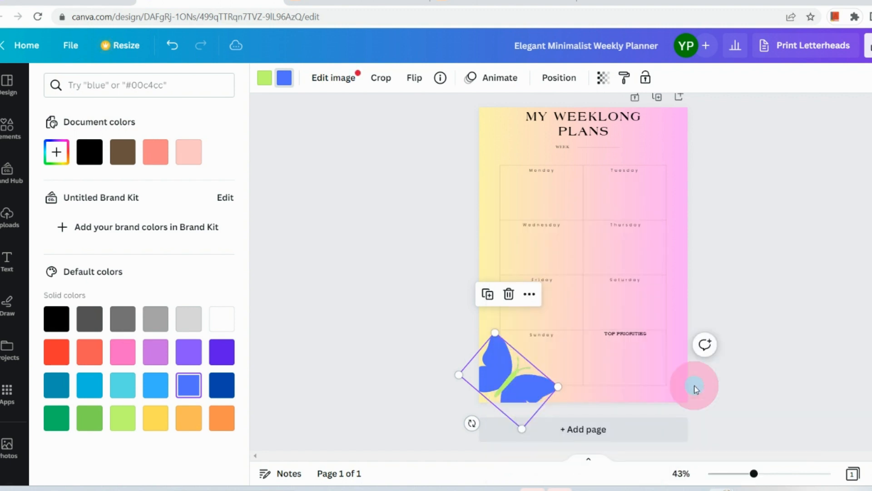
pyautogui.rightClick(501, 389)
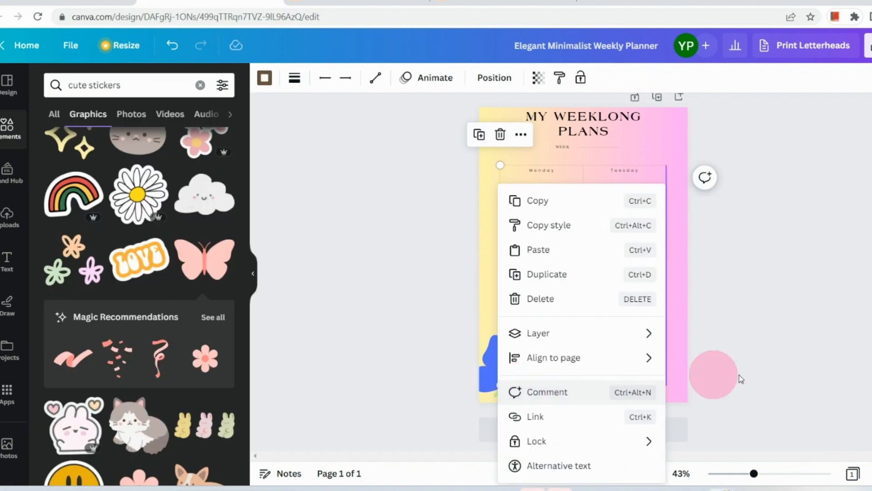
pyautogui.click(776, 381)
# Set the horizontal grid line between the Monday and Wednesday rows to the long-dash line style
pyautogui.click(592, 199)
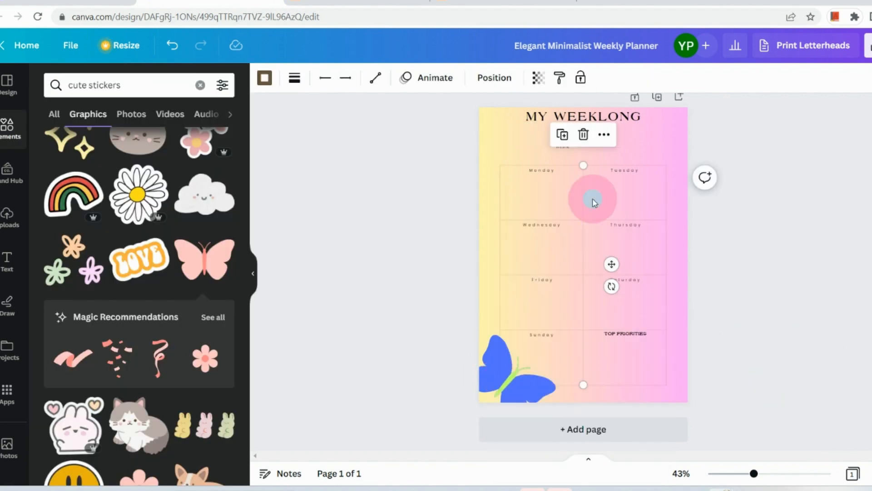
pyautogui.click(587, 211)
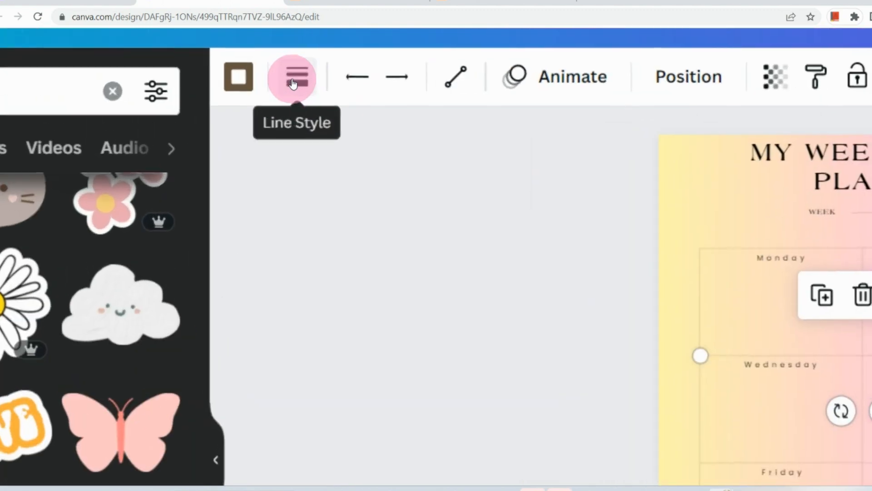
pyautogui.click(293, 81)
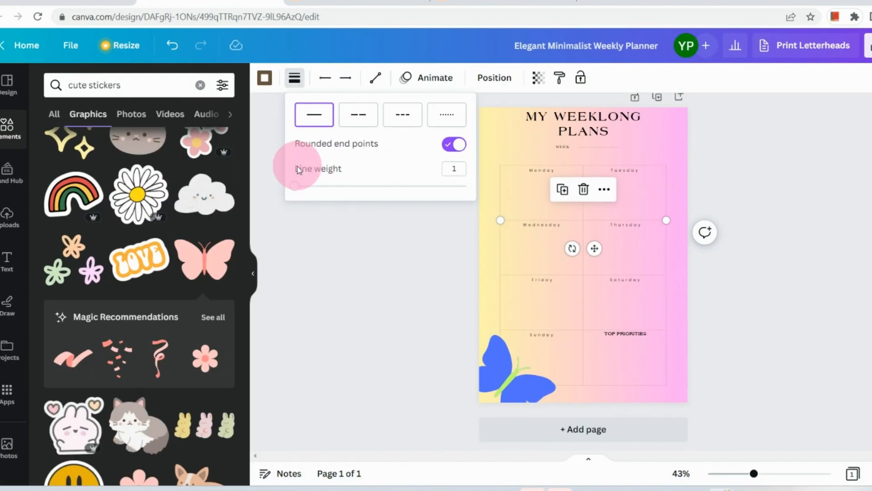
pyautogui.moveTo(293, 193); pyautogui.dragTo(267, 214)
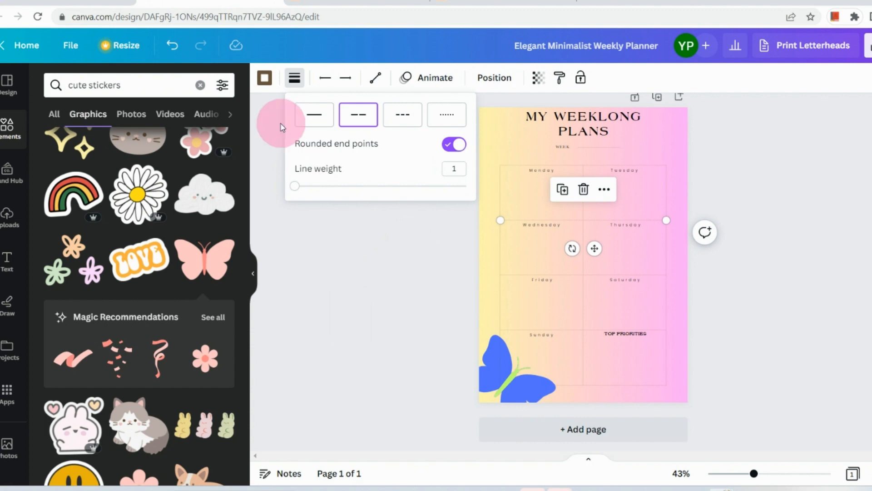
# Recolor the dashed horizontal grid line above Wednesday and Thursday black
pyautogui.click(264, 78)
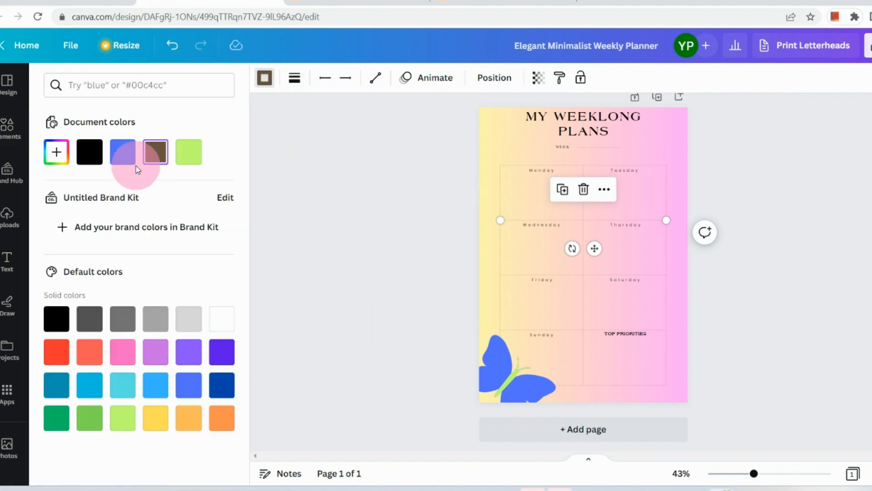
pyautogui.click(87, 155)
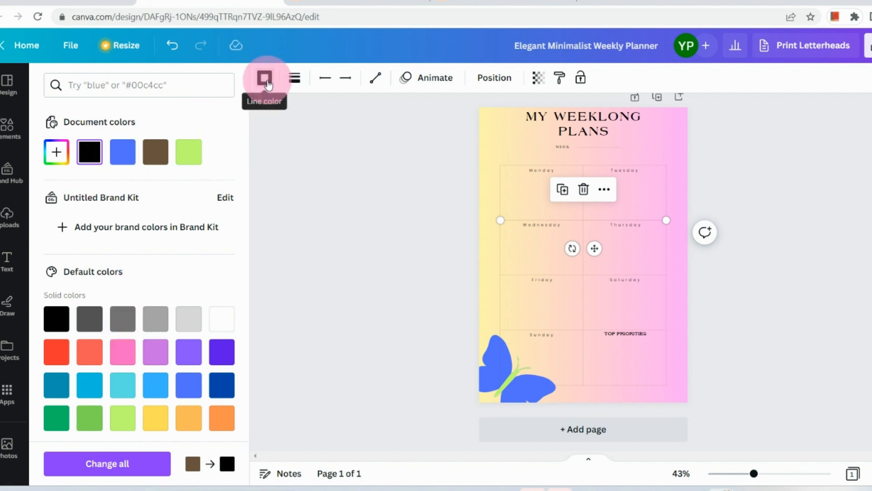
pyautogui.click(280, 173)
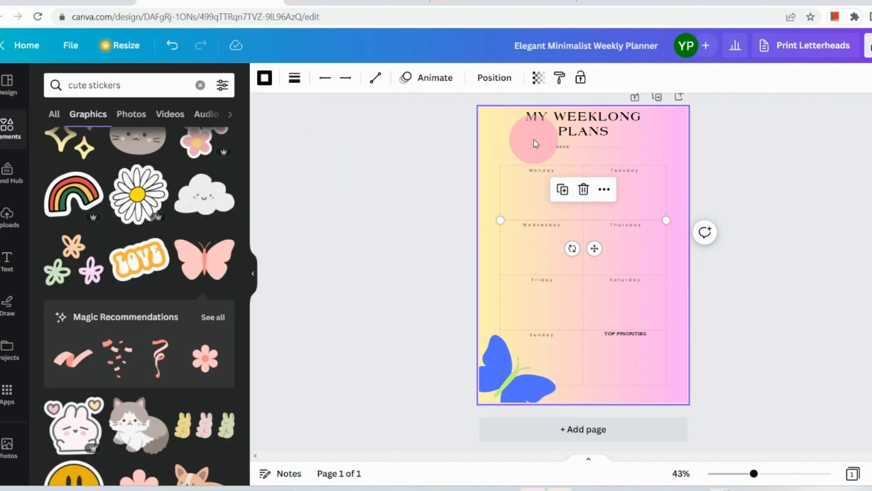
pyautogui.scroll(5, 521, 164)
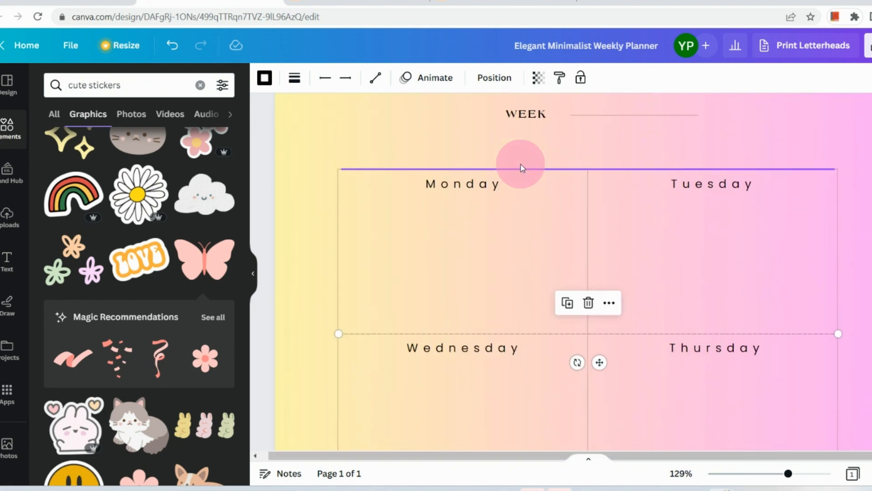
pyautogui.click(438, 281)
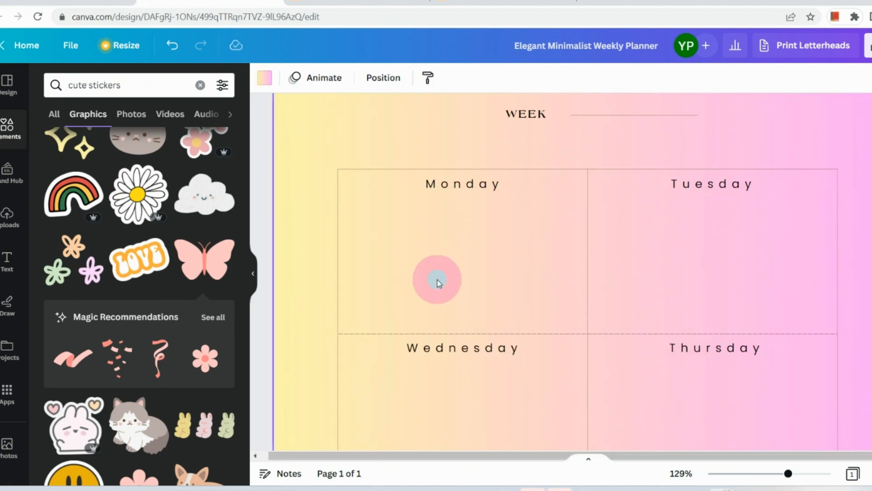
pyautogui.scroll(-5, 437, 282)
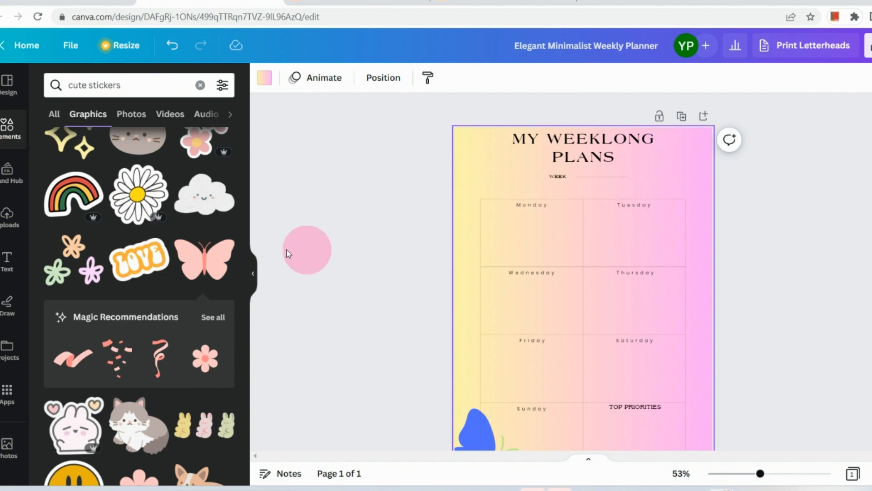
# Add a square shape to the planner and shrink it to a slightly wide rectangle in the middle of the grid
pyautogui.click(5, 131)
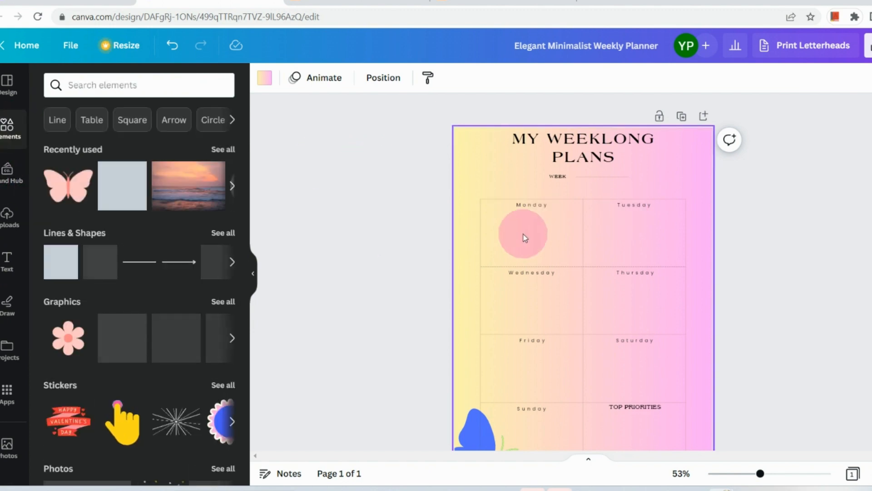
pyautogui.moveTo(65, 268)
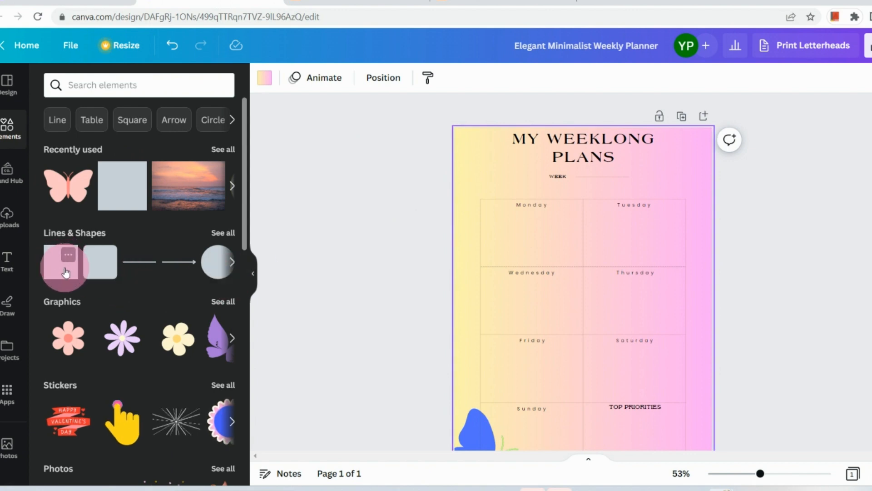
pyautogui.click(65, 271)
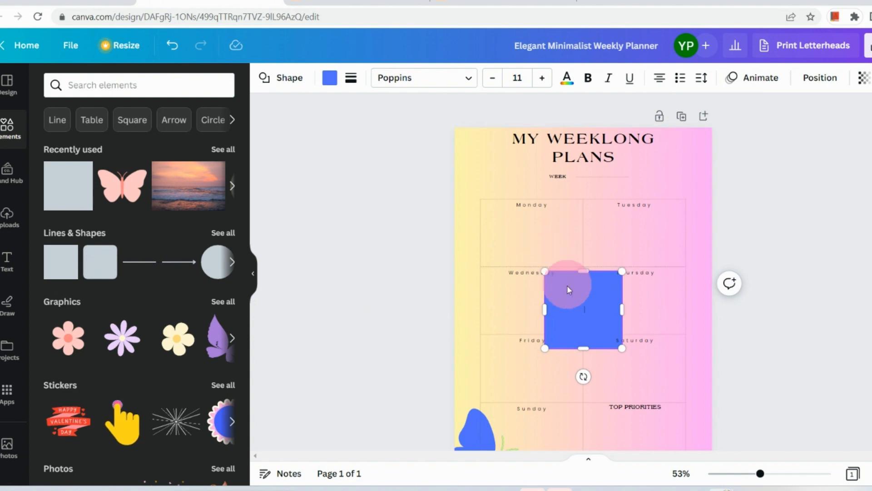
pyautogui.click(582, 311)
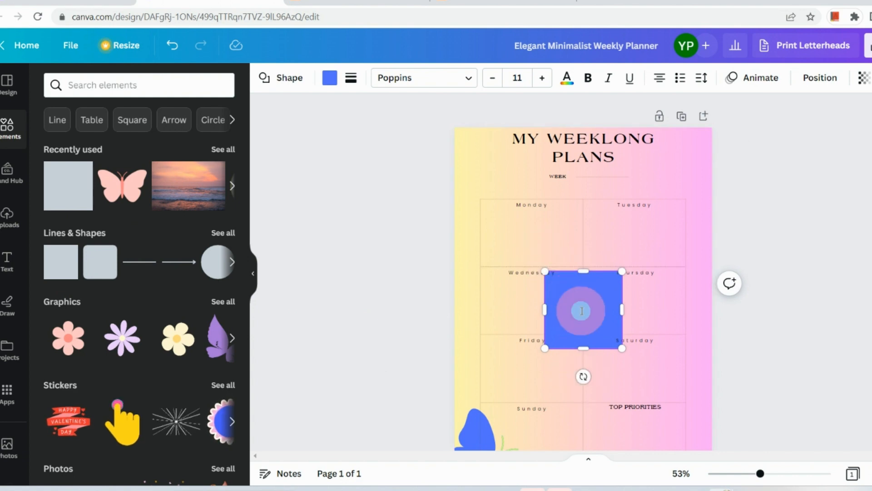
pyautogui.click(622, 269)
pyautogui.moveTo(622, 270); pyautogui.dragTo(610, 298)
pyautogui.click(581, 348)
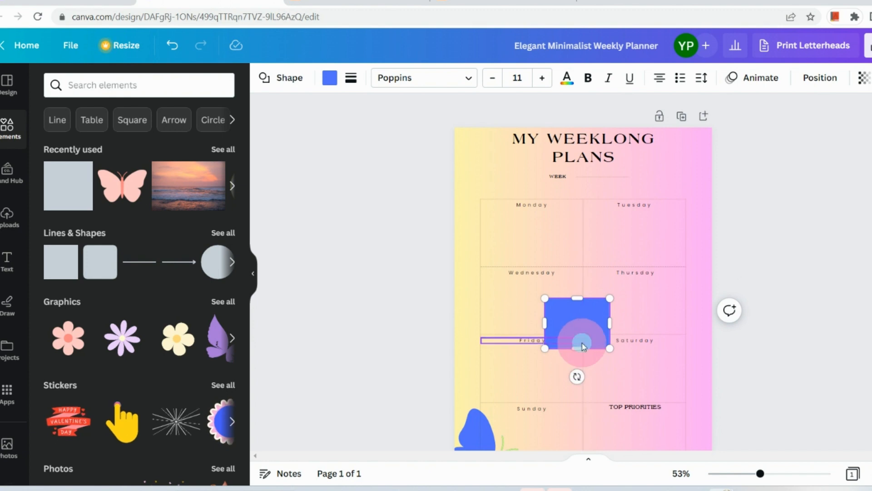
pyautogui.click(598, 321)
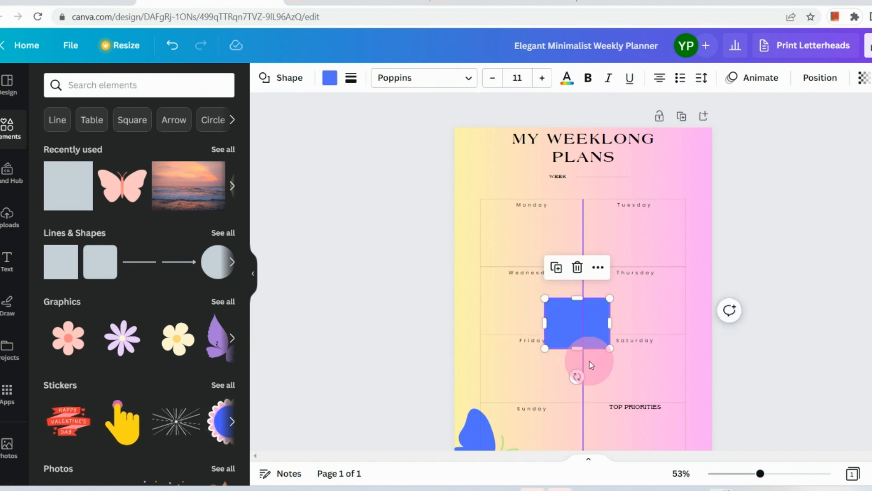
# Try tilting the blue rectangle slightly, and delete the shape from the page
pyautogui.click(577, 377)
pyautogui.moveTo(578, 377)
pyautogui.mouseDown()
pyautogui.moveTo(575, 352)
pyautogui.moveTo(590, 364)
pyautogui.moveTo(580, 364)
pyautogui.mouseUp()
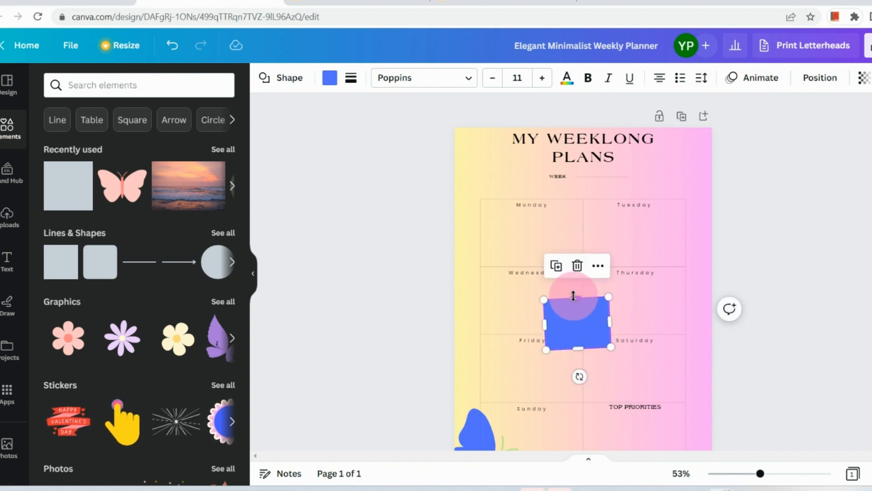
pyautogui.click(599, 264)
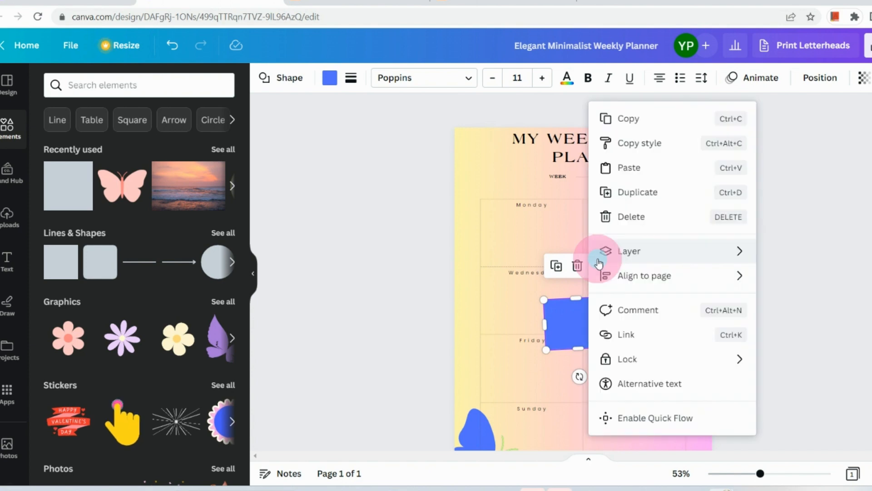
pyautogui.click(862, 155)
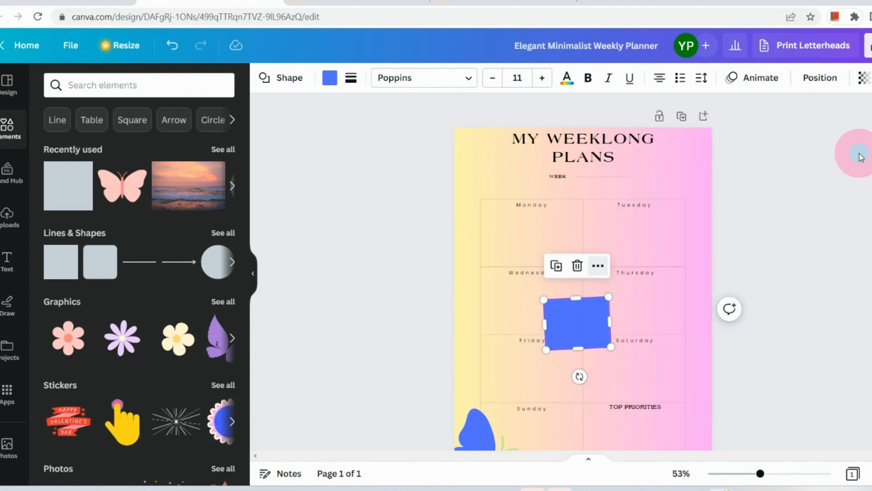
pyautogui.click(861, 156)
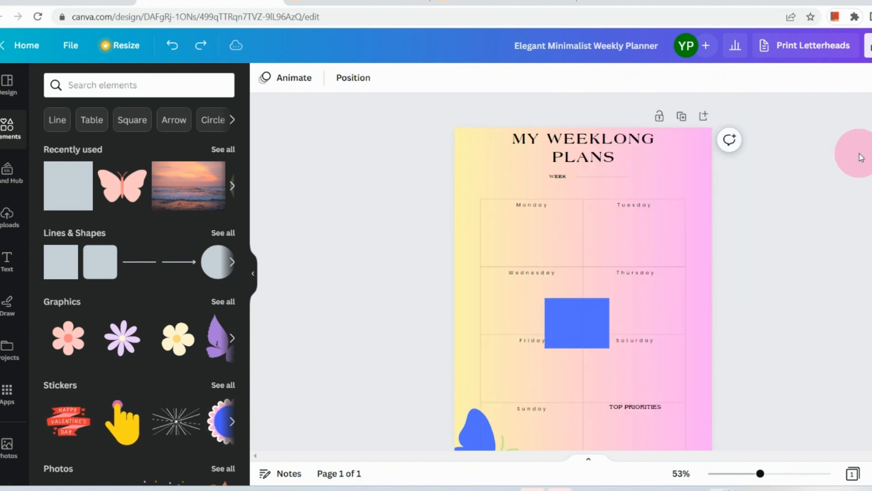
pyautogui.click(591, 316)
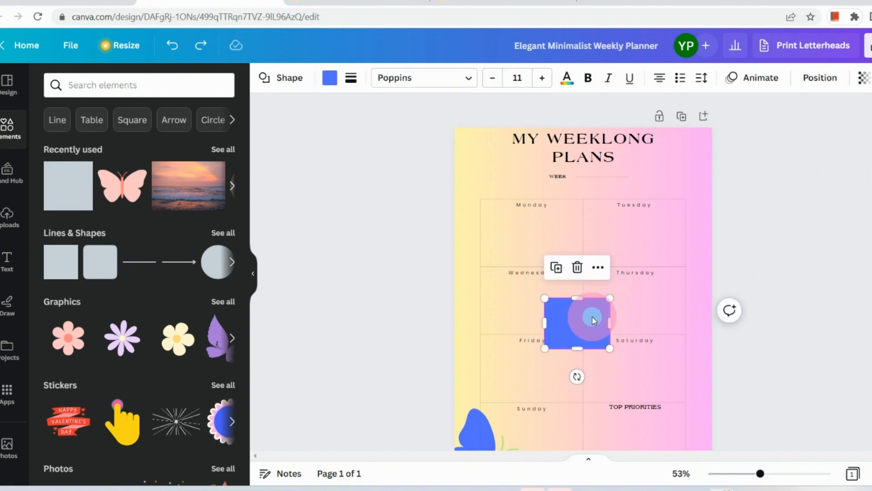
pyautogui.click(575, 268)
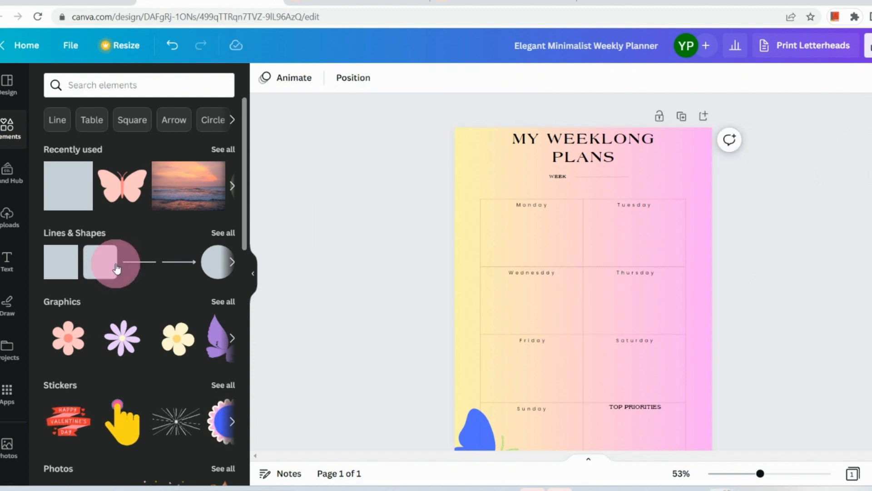
# Add the recently used square to the planner, try rotating it to about 133°, and undo the rotation
pyautogui.click(79, 193)
pyautogui.click(598, 317)
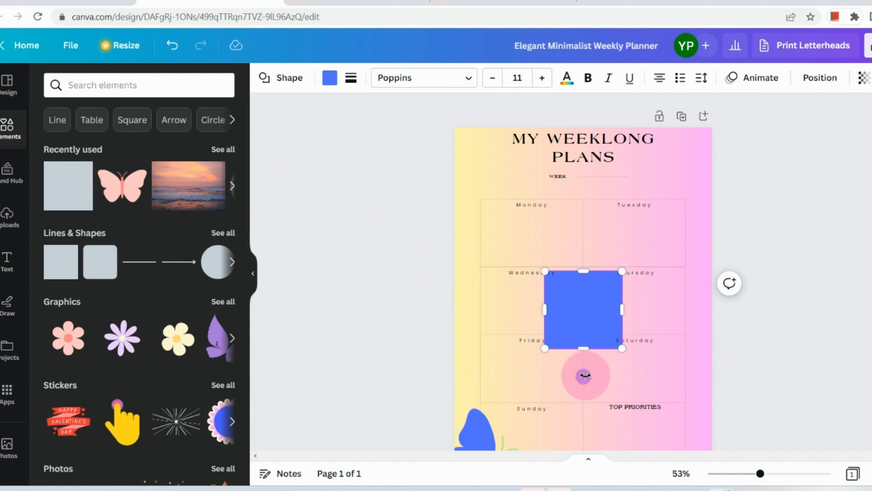
pyautogui.moveTo(584, 376); pyautogui.dragTo(588, 265)
pyautogui.moveTo(566, 294); pyautogui.dragTo(566, 294)
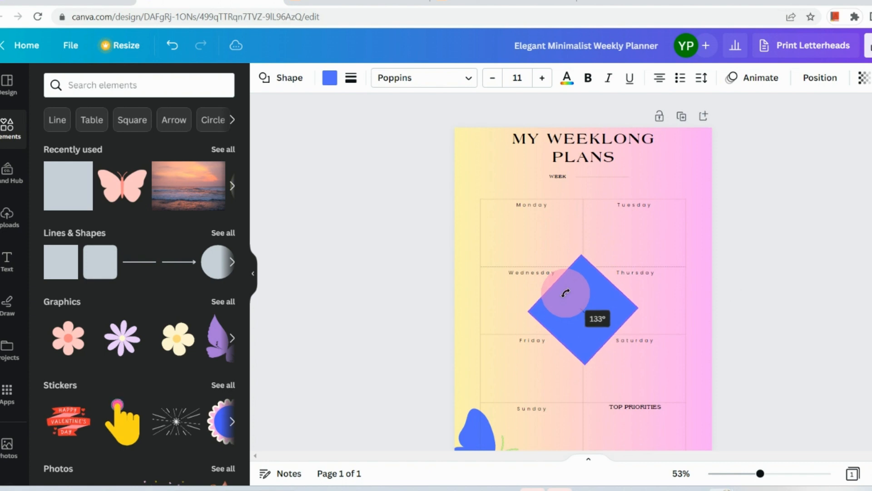
pyautogui.hotkey('ctrl', 'z')
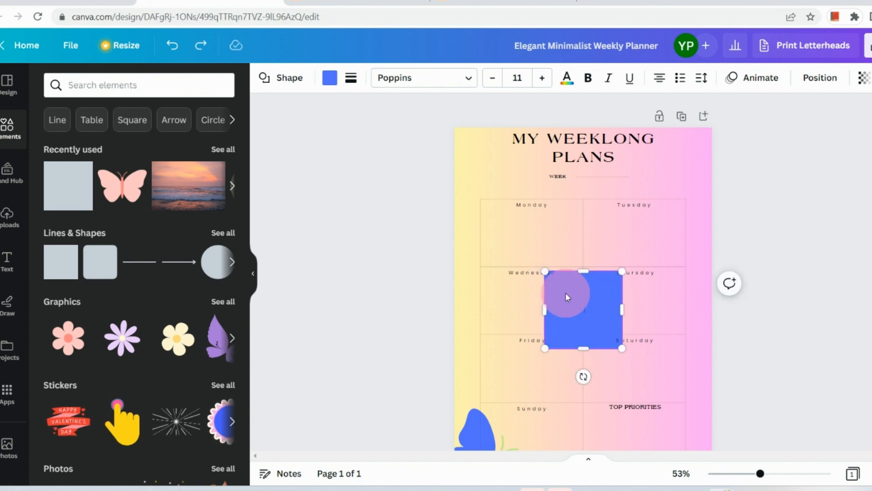
# Delete the blue square from the middle of the planner page
pyautogui.rightClick(596, 319)
pyautogui.click(583, 343)
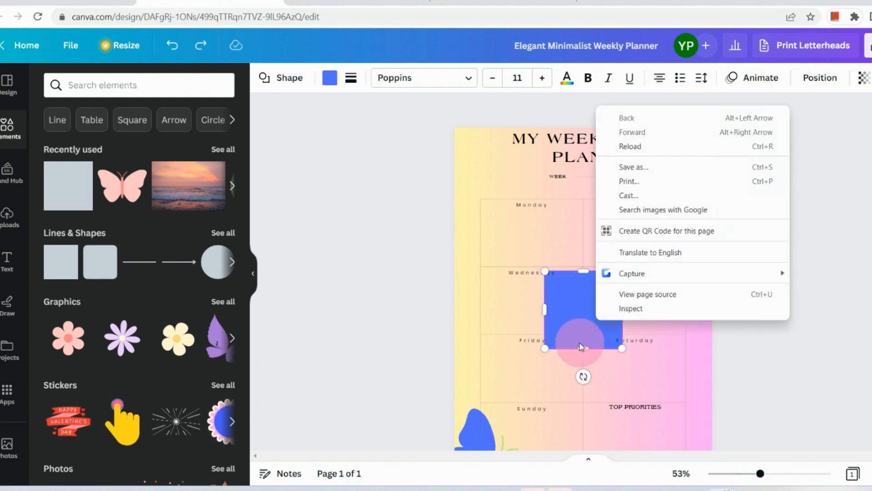
pyautogui.click(589, 302)
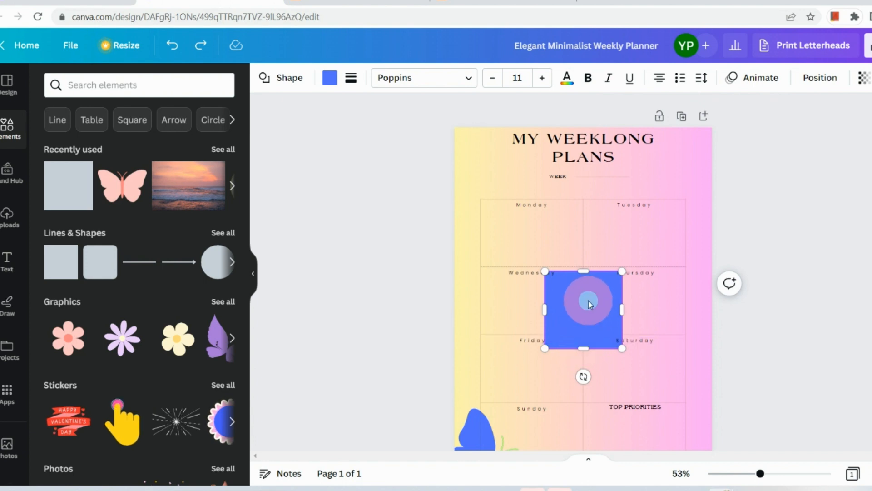
pyautogui.rightClick(589, 304)
pyautogui.click(586, 298)
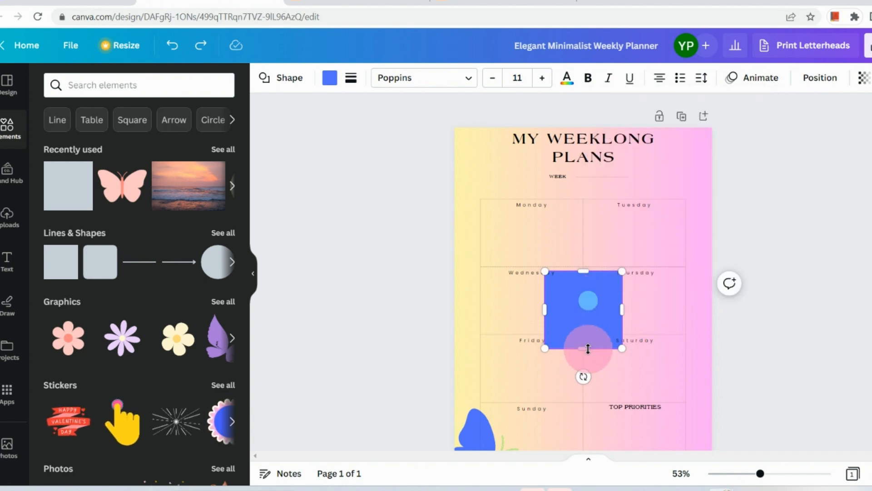
pyautogui.click(621, 269)
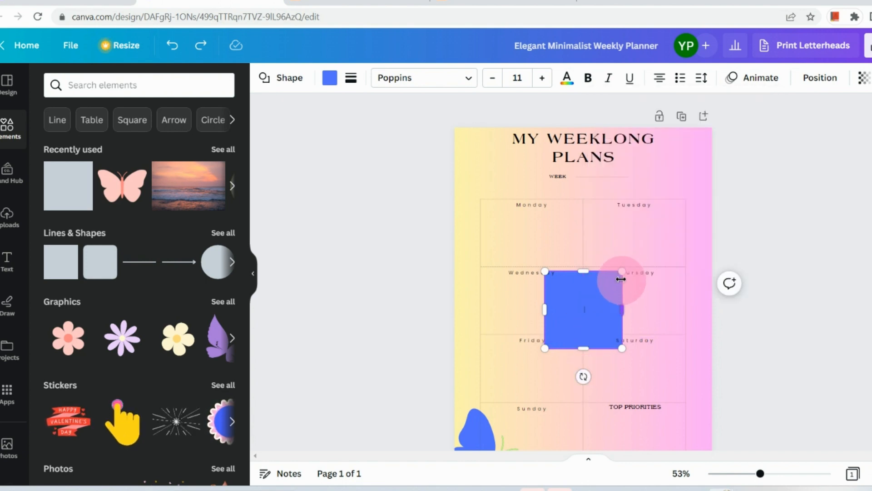
pyautogui.rightClick(621, 274)
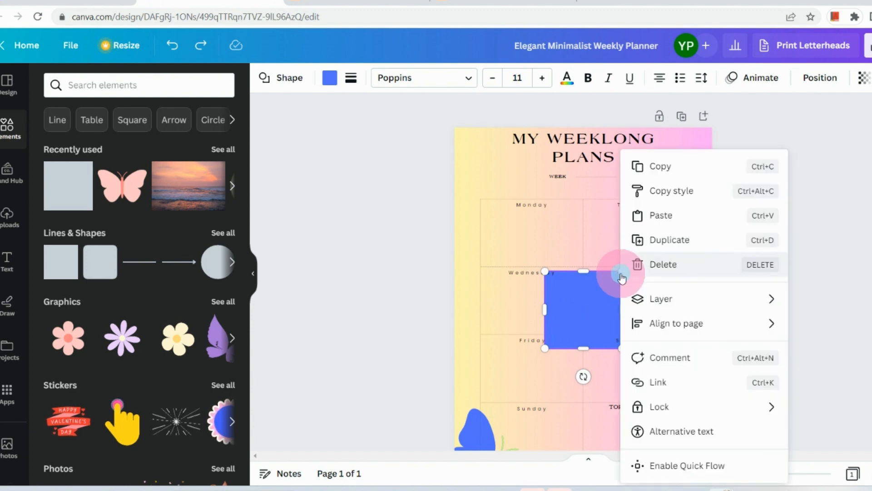
pyautogui.click(657, 271)
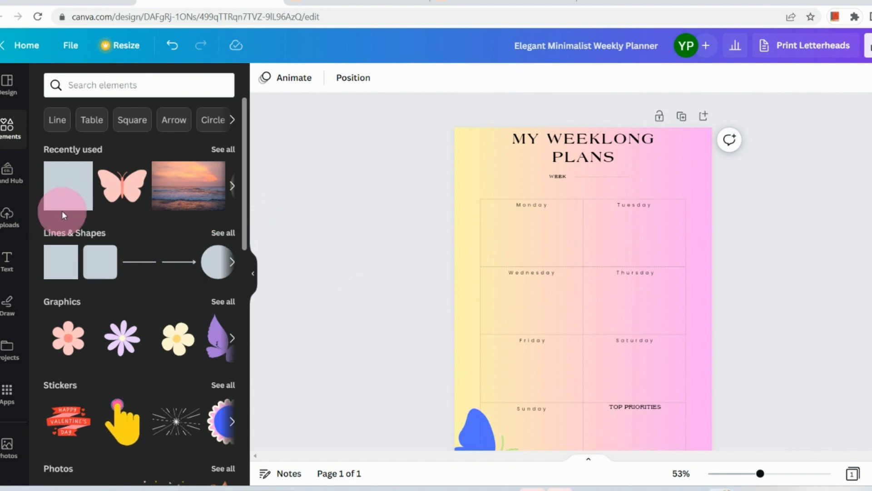
# Find table elements and add the orange hand-drawn checklist graphic to the planner page
pyautogui.click(104, 123)
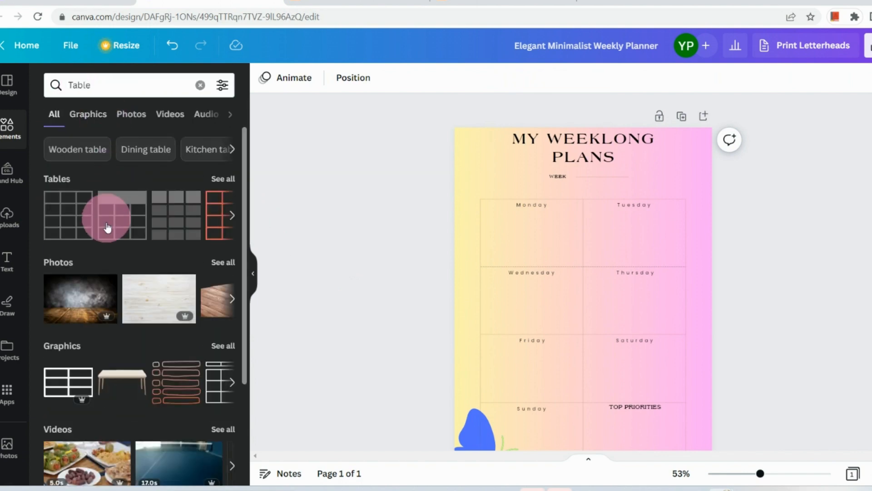
pyautogui.scroll(-2, 88, 364)
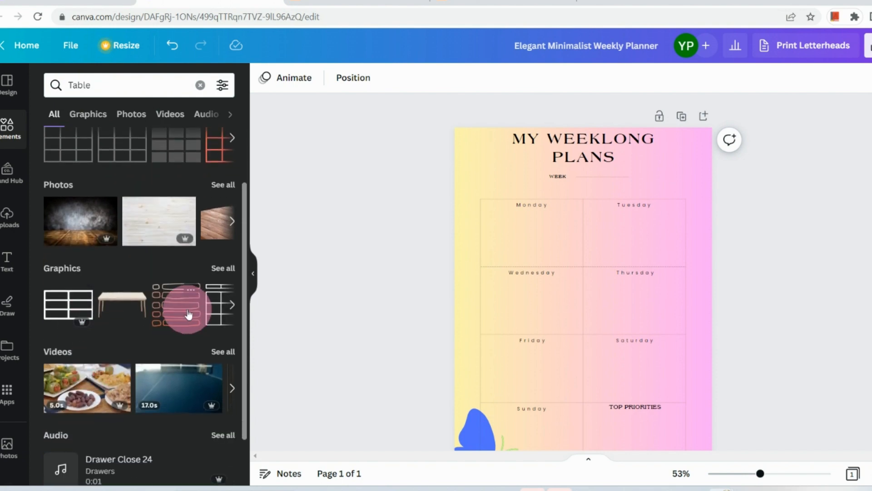
pyautogui.hscroll(2, 169, 321)
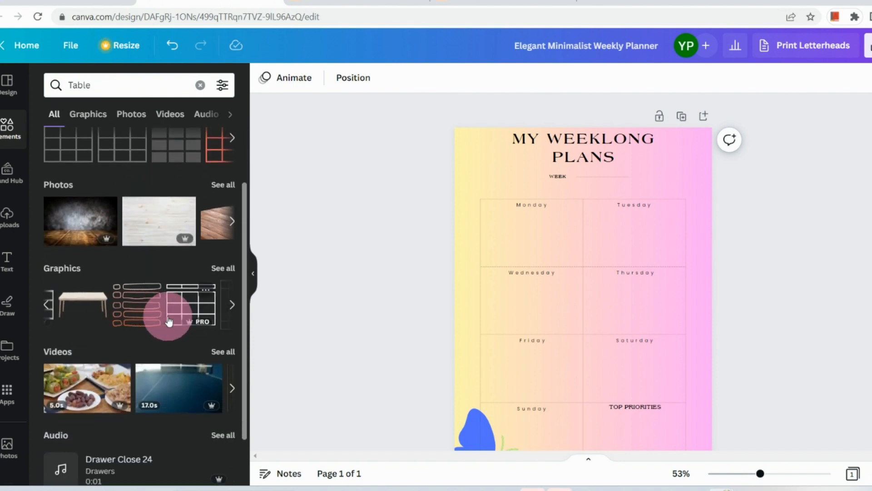
pyautogui.click(131, 314)
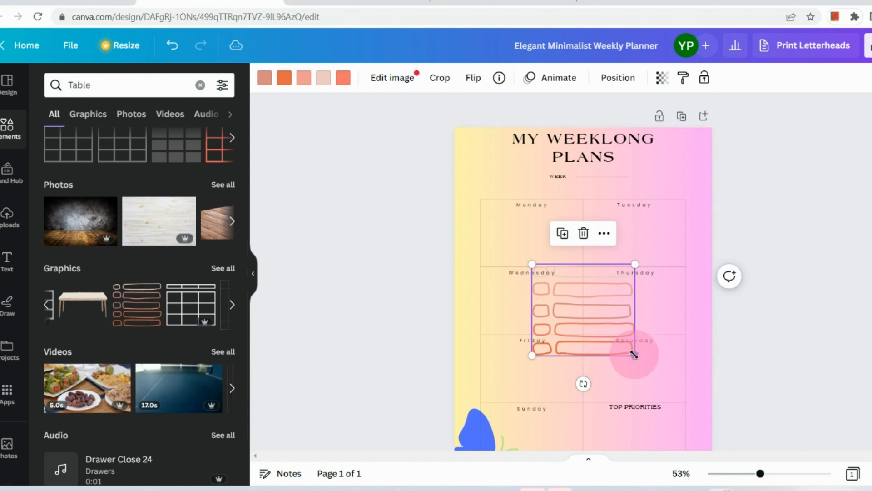
# Shrink the orange checklist graphic and place it inside the Monday box beneath the heading
pyautogui.moveTo(635, 354); pyautogui.dragTo(589, 339)
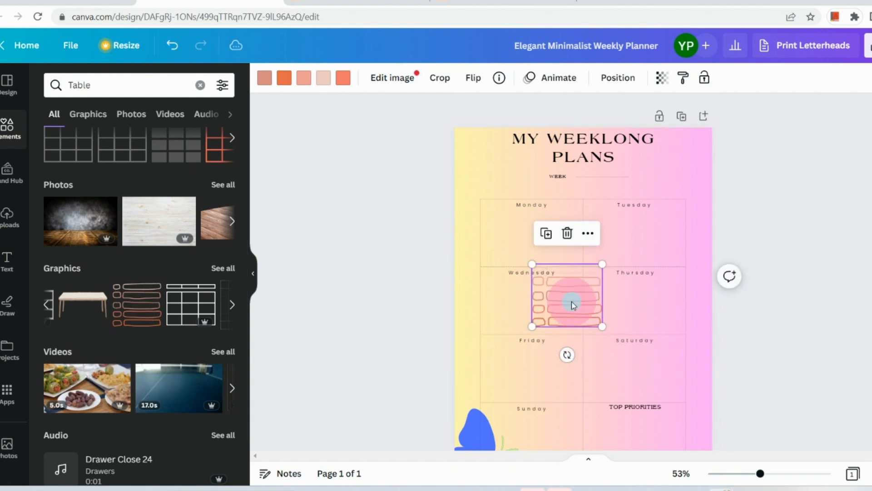
pyautogui.moveTo(572, 302); pyautogui.dragTo(541, 246)
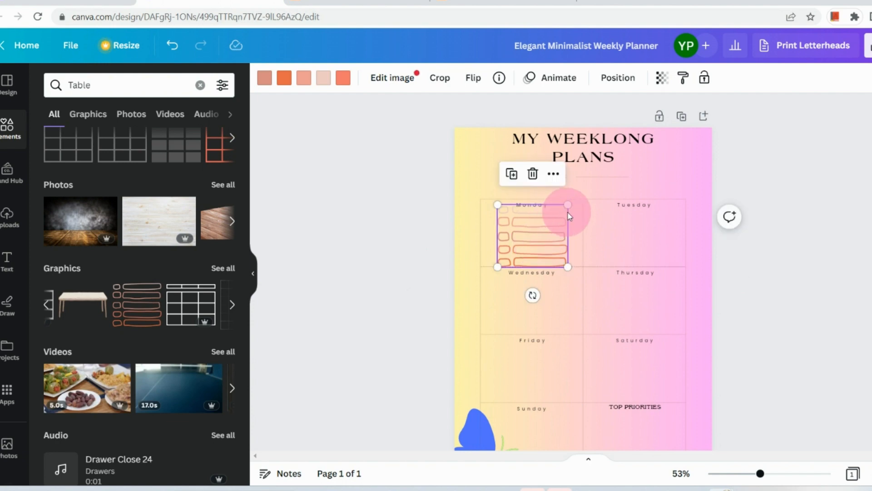
pyautogui.moveTo(567, 205); pyautogui.dragTo(561, 210)
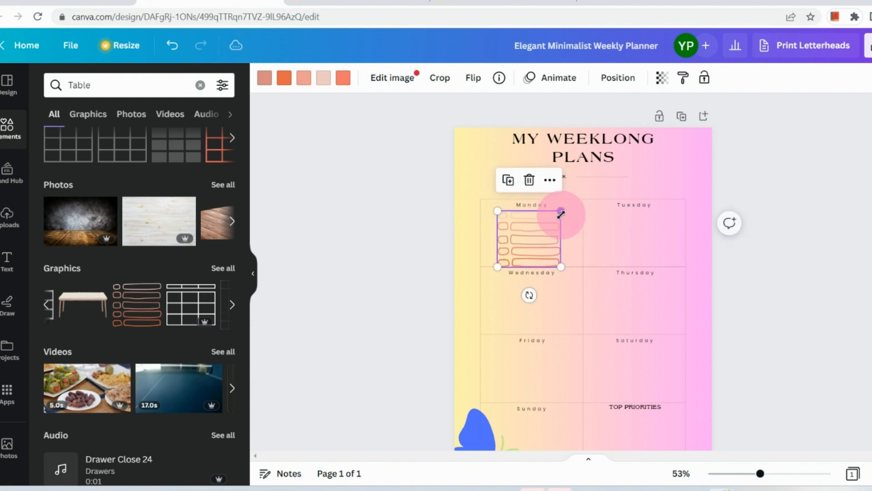
pyautogui.moveTo(533, 243); pyautogui.dragTo(532, 246)
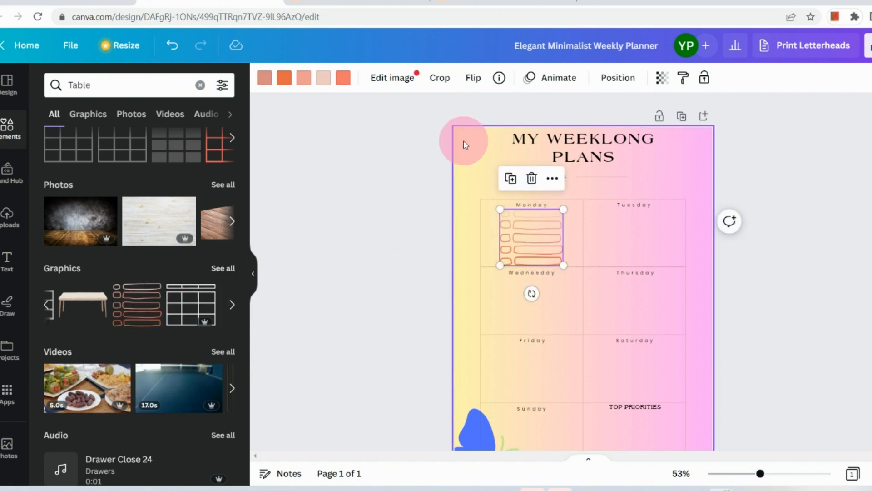
# Duplicate the checklist graphic into the Tuesday, Thursday and Saturday boxes
pyautogui.click(509, 181)
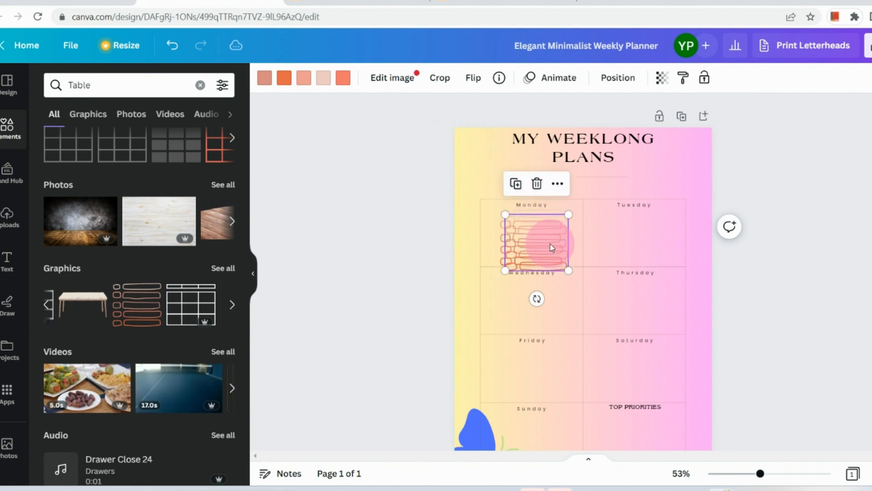
pyautogui.moveTo(550, 244); pyautogui.dragTo(646, 236)
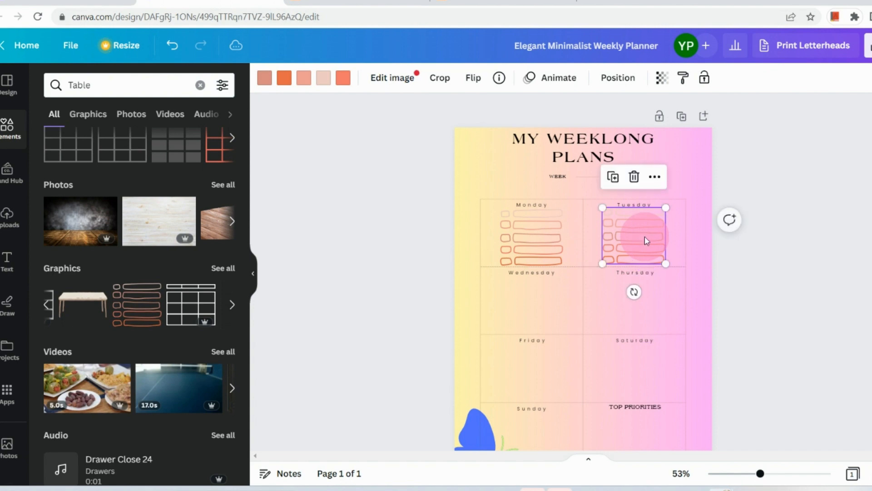
pyautogui.click(612, 178)
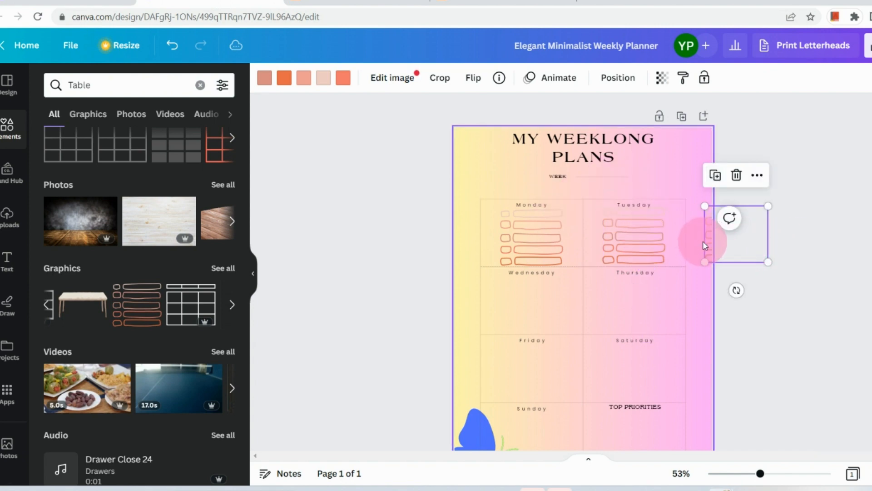
pyautogui.moveTo(745, 235); pyautogui.dragTo(645, 308)
pyautogui.click(610, 248)
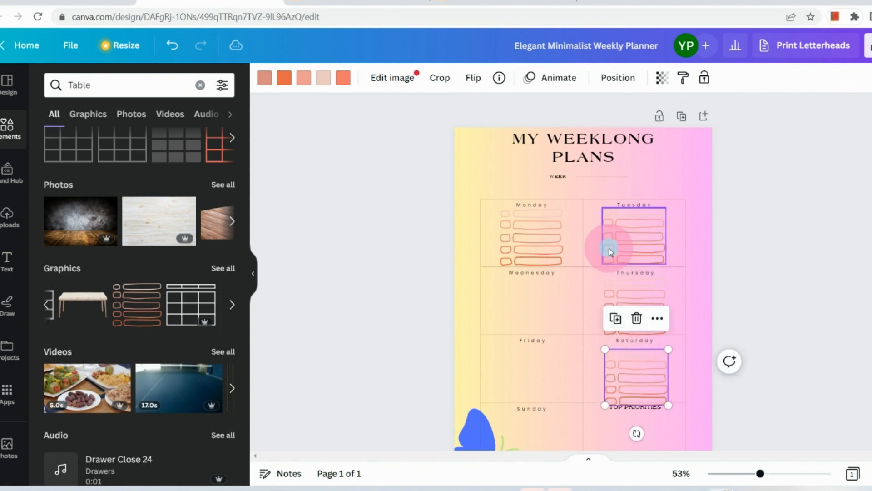
# Place further copies of the checklist graphic in the Sunday, Friday and Wednesday boxes
pyautogui.click(615, 319)
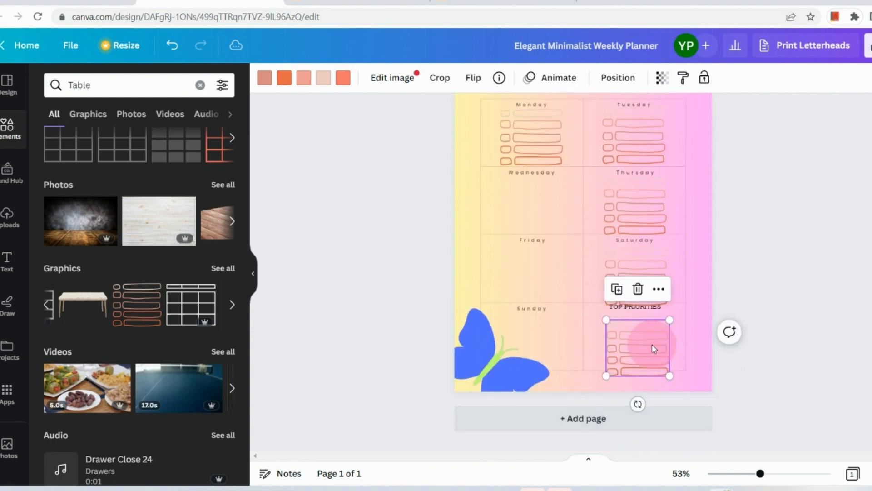
pyautogui.moveTo(653, 345); pyautogui.dragTo(547, 343)
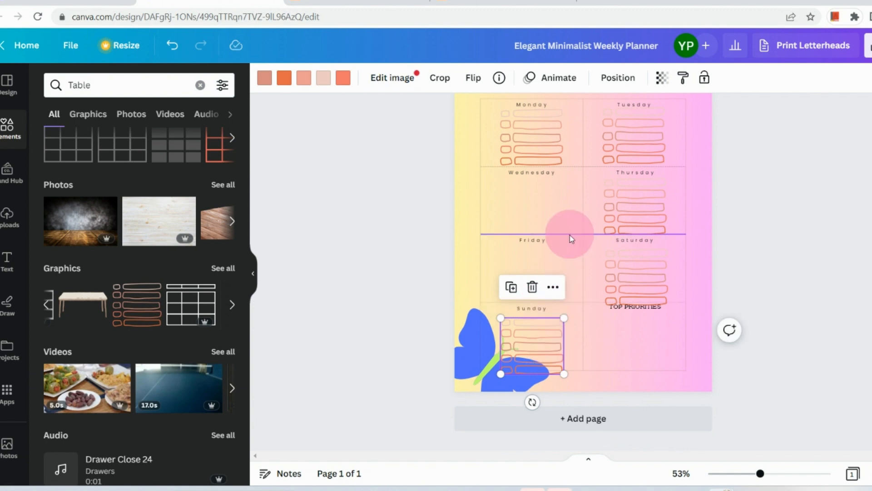
pyautogui.click(512, 293)
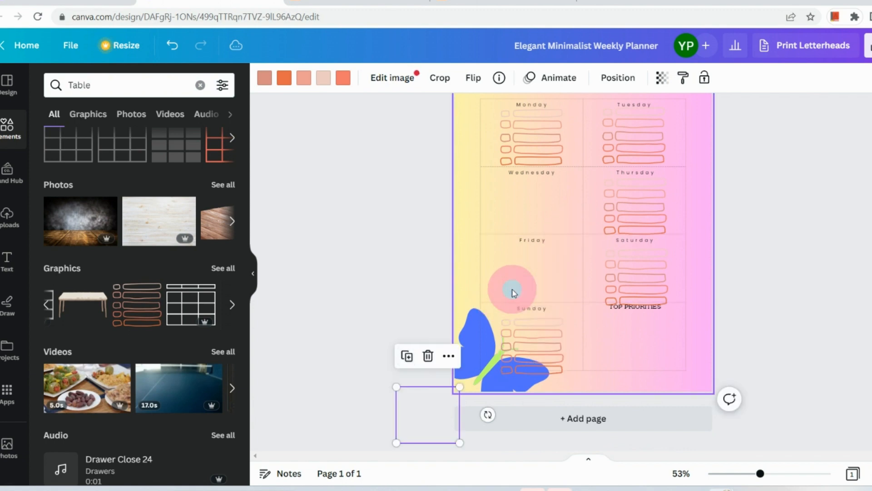
pyautogui.moveTo(438, 413); pyautogui.dragTo(527, 278)
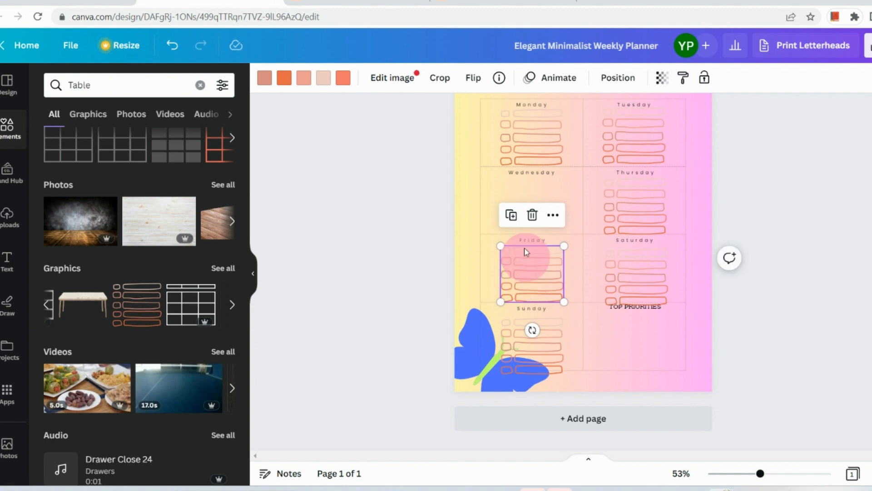
pyautogui.click(511, 218)
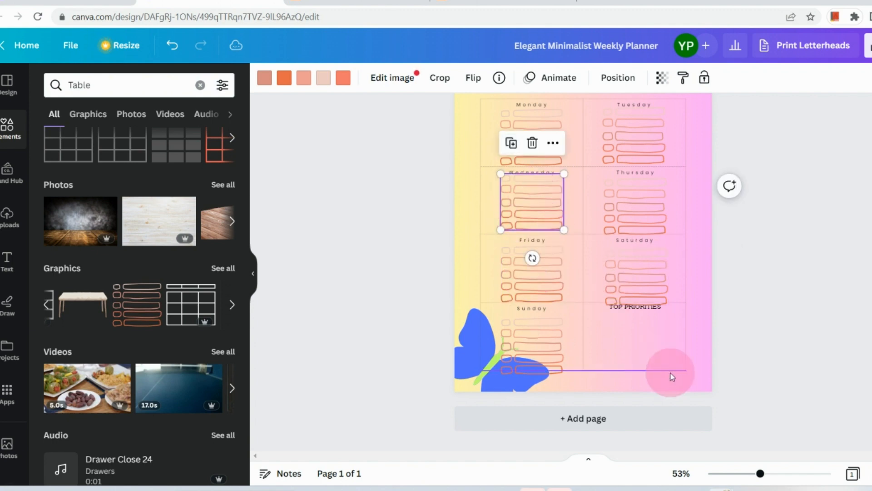
pyautogui.click(828, 287)
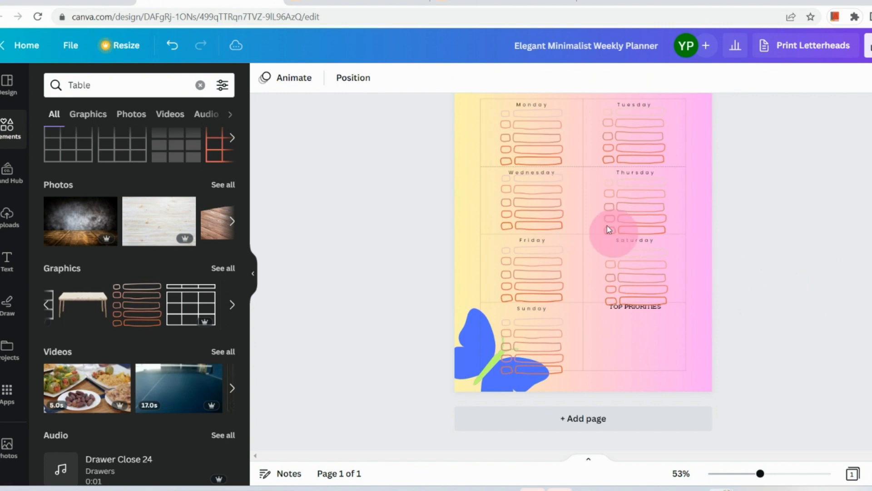
# Shift the Wednesday checklist down below its heading and the Saturday checklist up clear of the TOP PRIORITIES text
pyautogui.click(542, 221)
pyautogui.moveTo(542, 222); pyautogui.dragTo(541, 222)
pyautogui.click(844, 298)
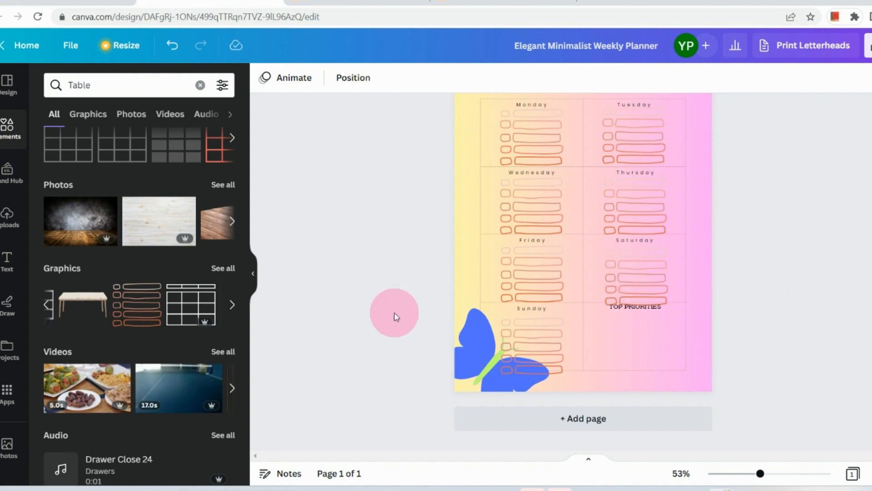
pyautogui.scroll(2, 394, 317)
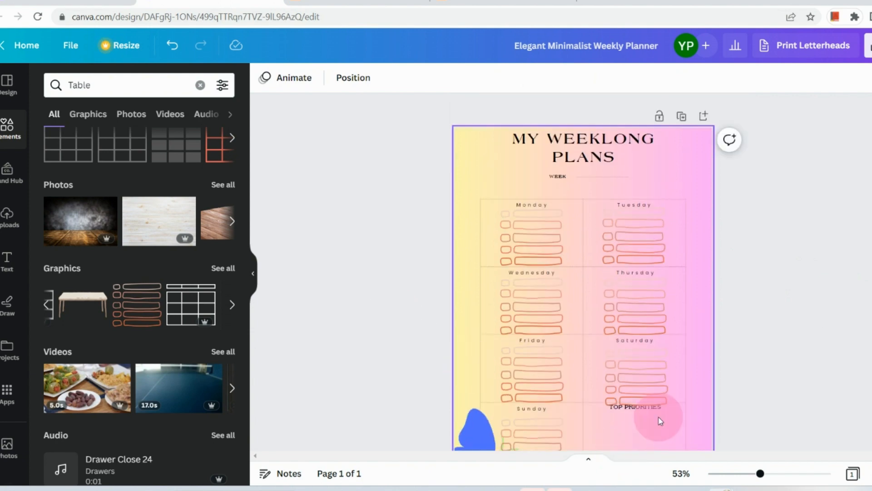
pyautogui.scroll(-2, 659, 419)
pyautogui.click(655, 283)
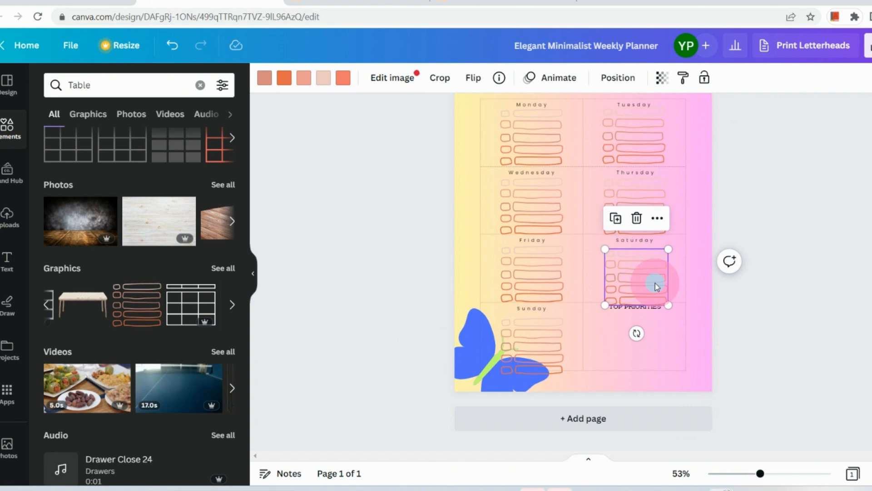
pyautogui.moveTo(655, 282); pyautogui.dragTo(653, 276)
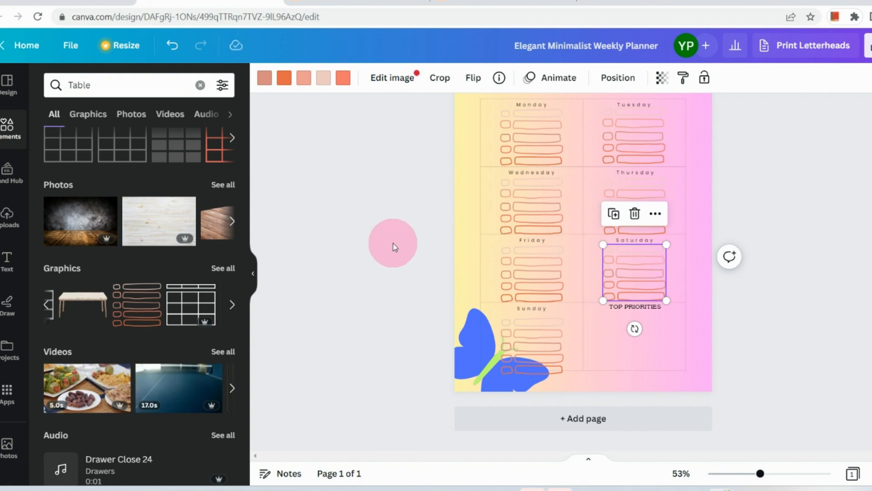
pyautogui.click(394, 244)
# Change the Monday heading's font to Fredoka One and apply the replacement to all Poppins text in the design
pyautogui.scroll(2, 393, 244)
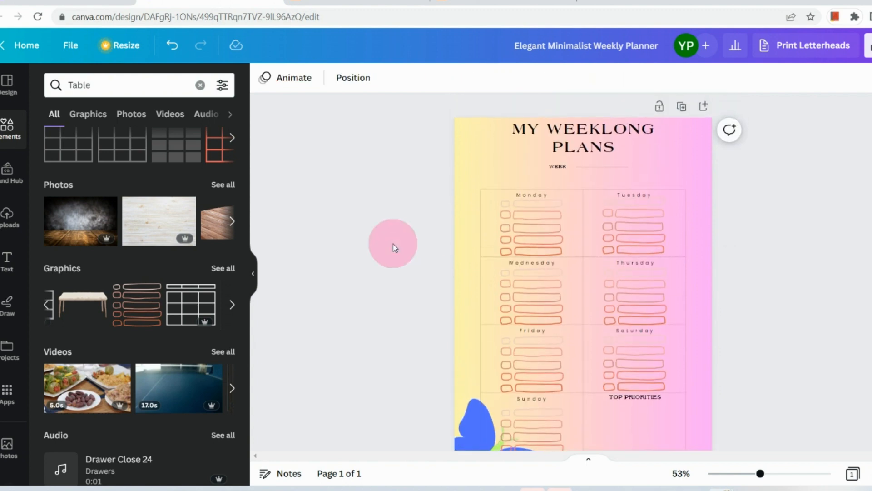
pyautogui.click(581, 158)
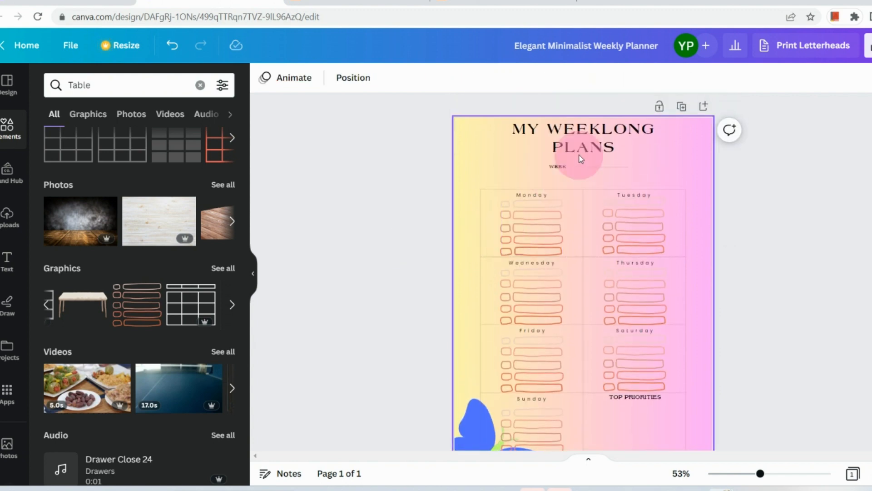
pyautogui.click(534, 199)
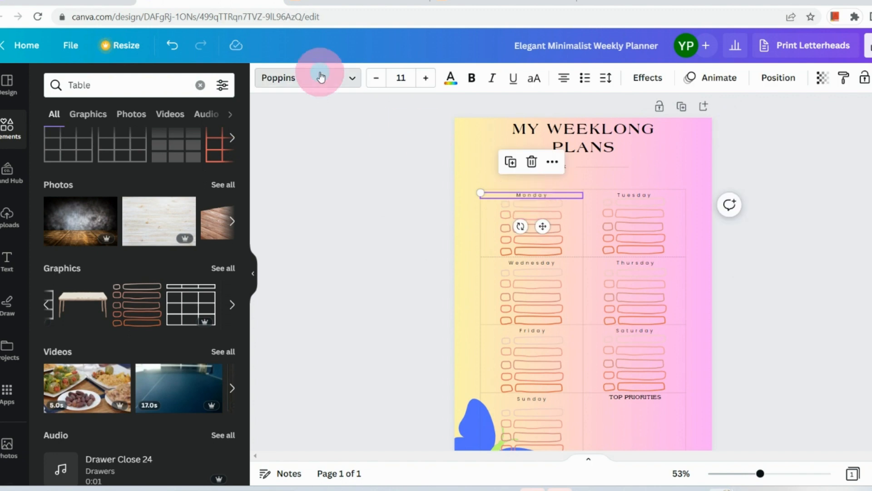
pyautogui.click(320, 77)
pyautogui.scroll(-2, 34, 346)
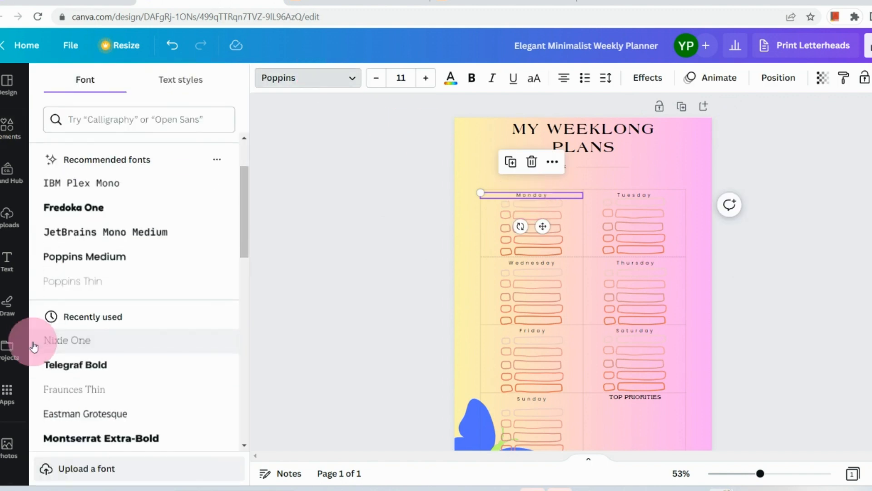
pyautogui.scroll(-1, 129, 362)
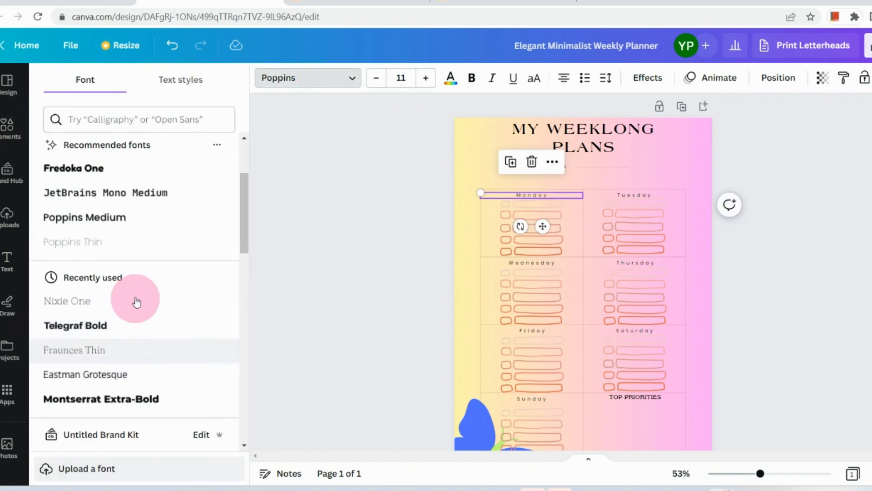
pyautogui.click(120, 177)
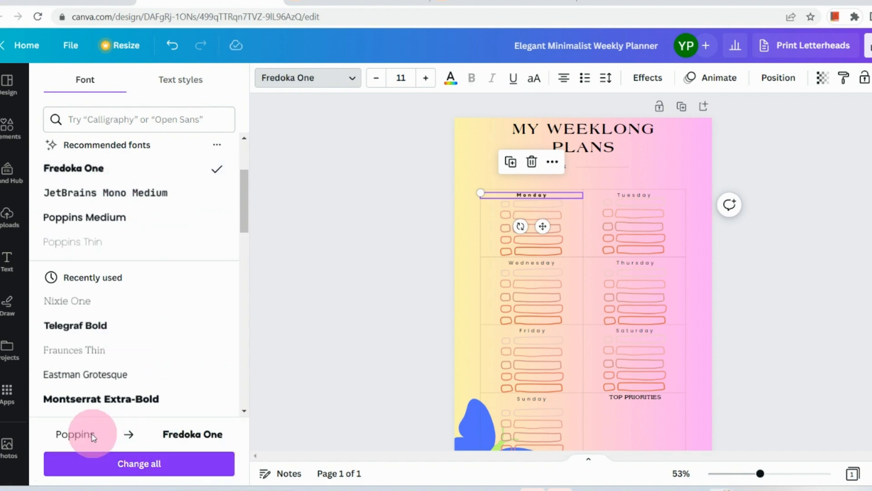
pyautogui.click(130, 463)
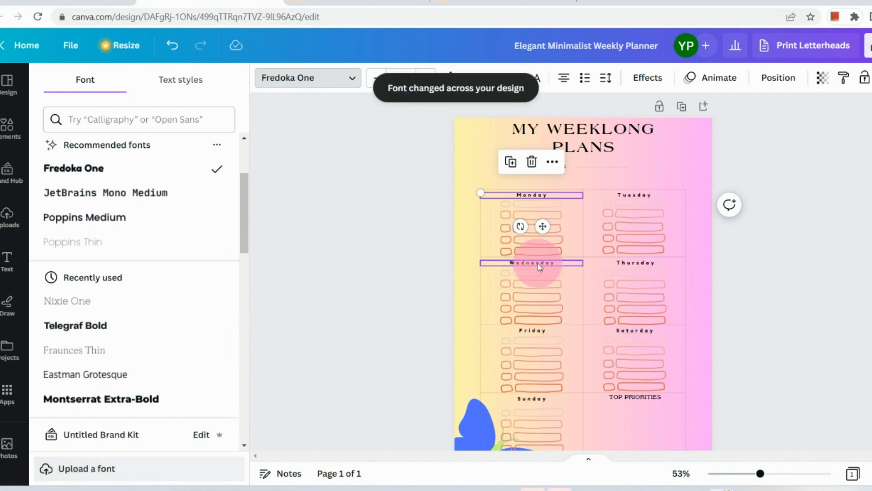
# Try Neue Machina UltraBold and Nixie One on the MY WEEKLONG PLANS title, and set its font to Montserrat Extra-Bold
pyautogui.scroll(3, 538, 263)
pyautogui.scroll(-5, 538, 264)
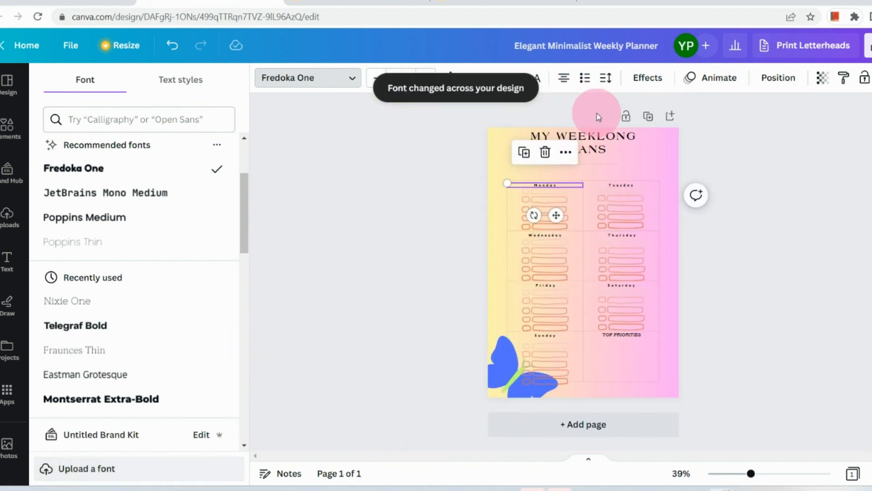
pyautogui.click(604, 141)
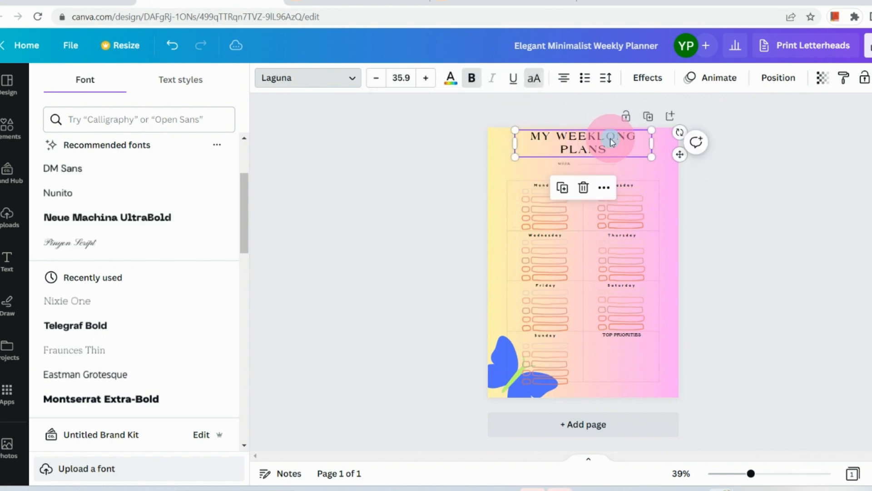
pyautogui.click(135, 229)
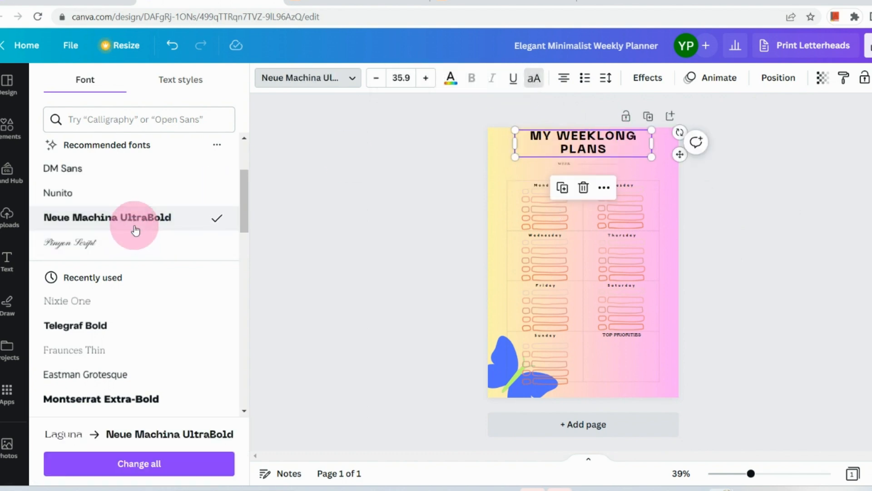
pyautogui.click(116, 301)
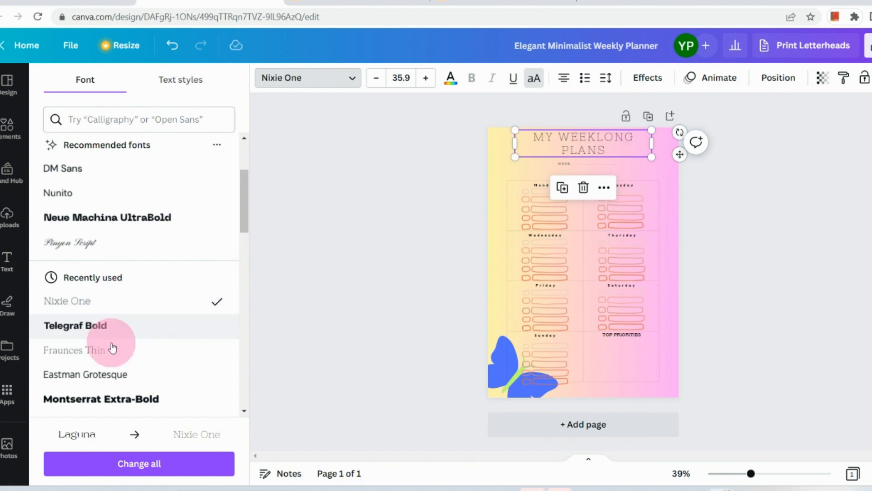
pyautogui.click(109, 400)
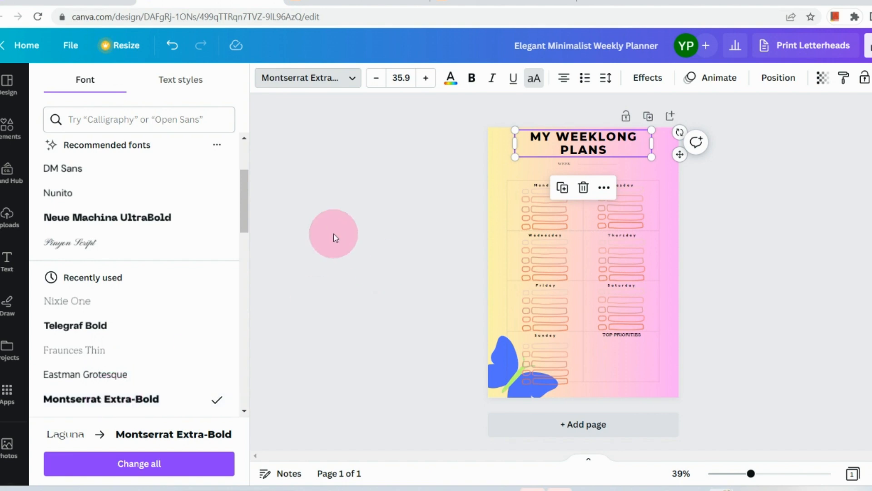
pyautogui.click(367, 233)
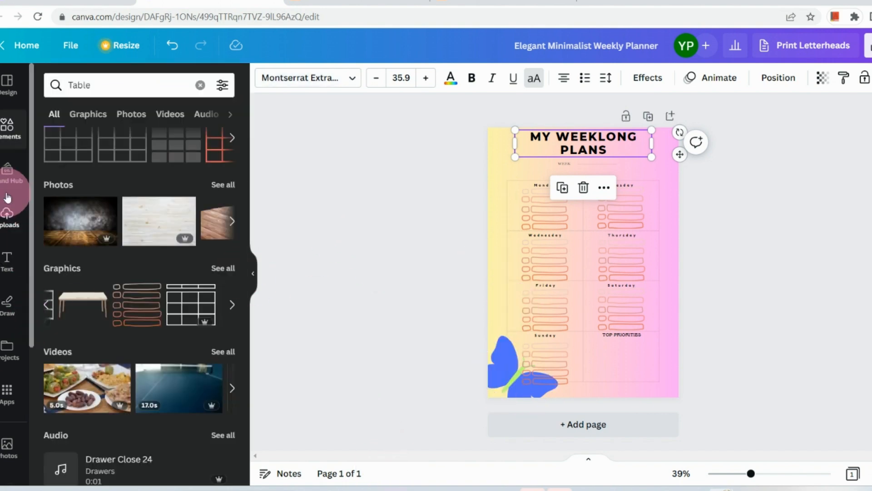
# Add the light purple daisy graphic, place it over the planner page's upper-right corner, and enlarge it slightly
pyautogui.click(6, 143)
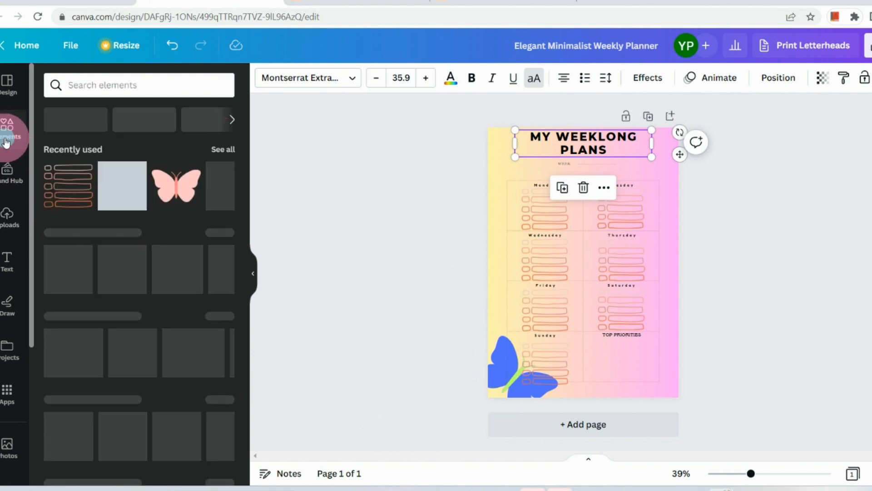
pyautogui.scroll(-5, 93, 209)
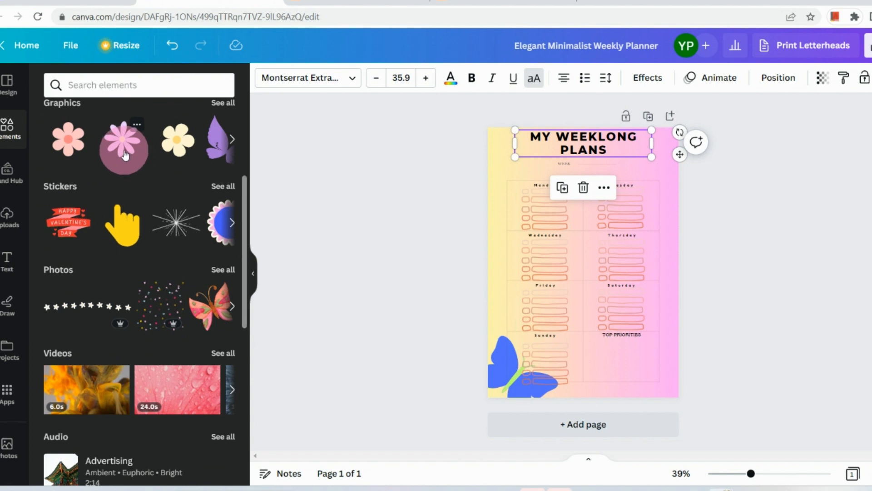
pyautogui.click(125, 155)
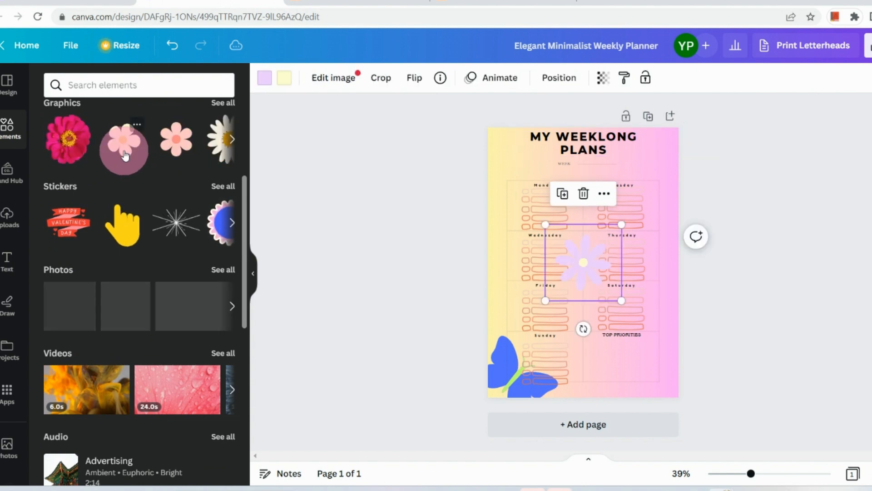
pyautogui.moveTo(569, 257); pyautogui.dragTo(648, 139)
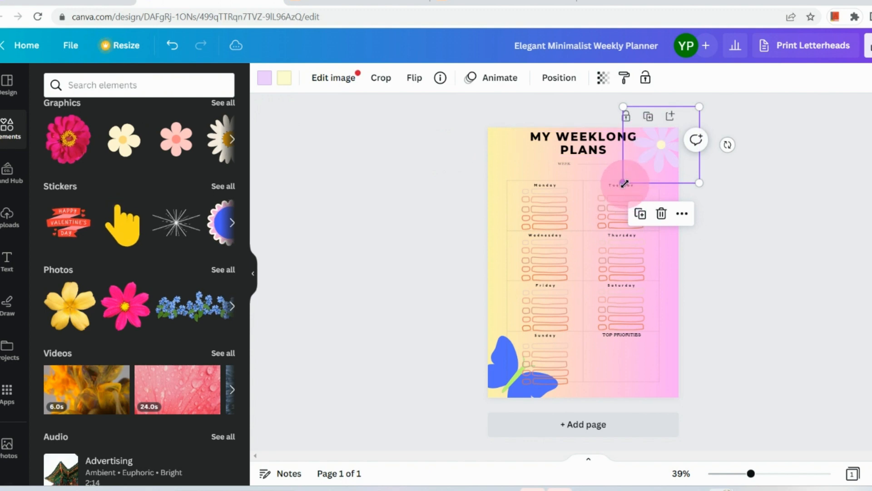
pyautogui.moveTo(623, 183); pyautogui.dragTo(609, 197)
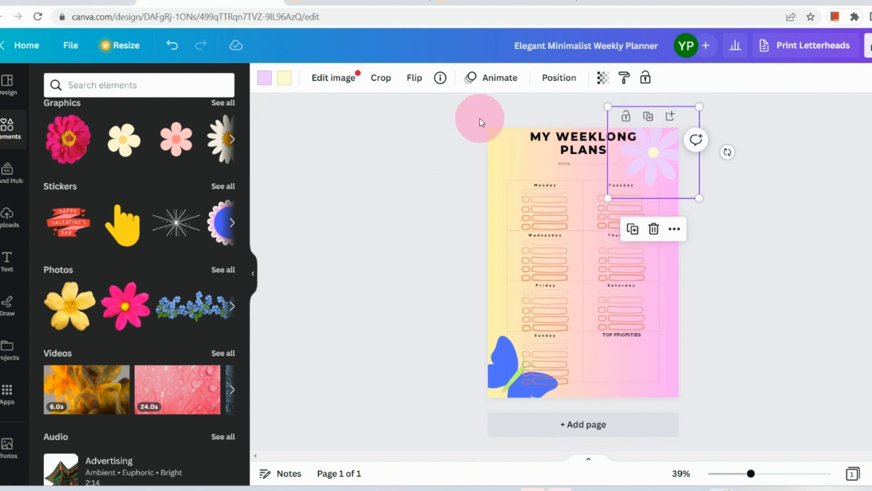
# Recolor the flower's petals to the document's blue, #5271ff
pyautogui.click(261, 81)
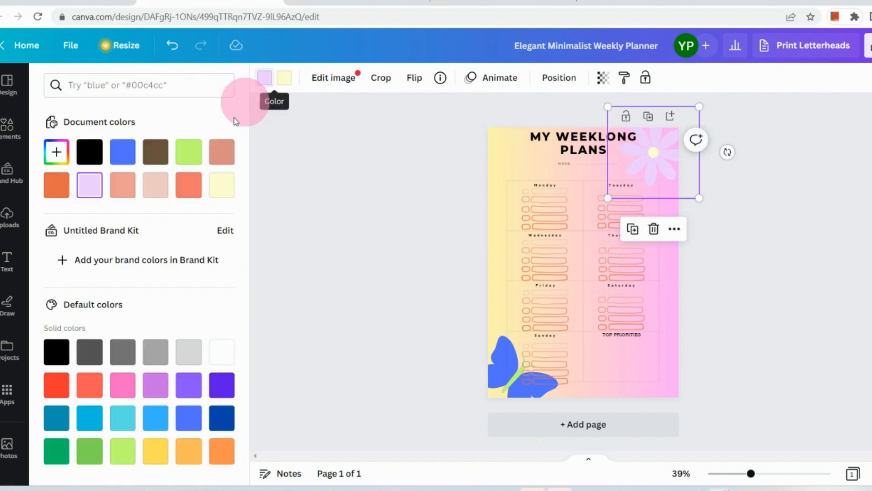
pyautogui.click(124, 155)
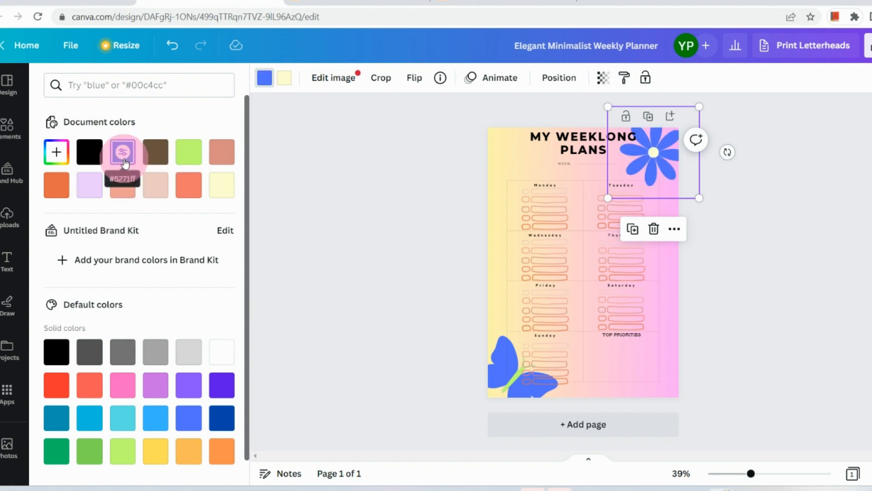
pyautogui.click(439, 285)
pyautogui.click(750, 336)
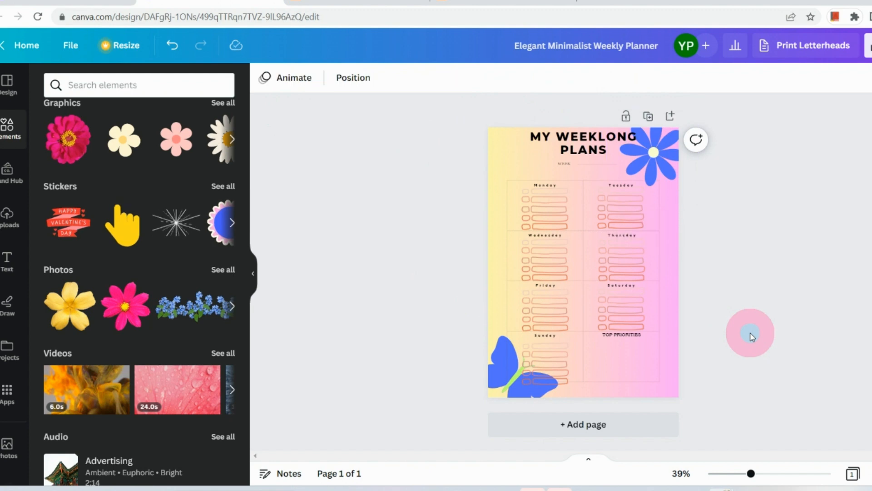
pyautogui.click(616, 334)
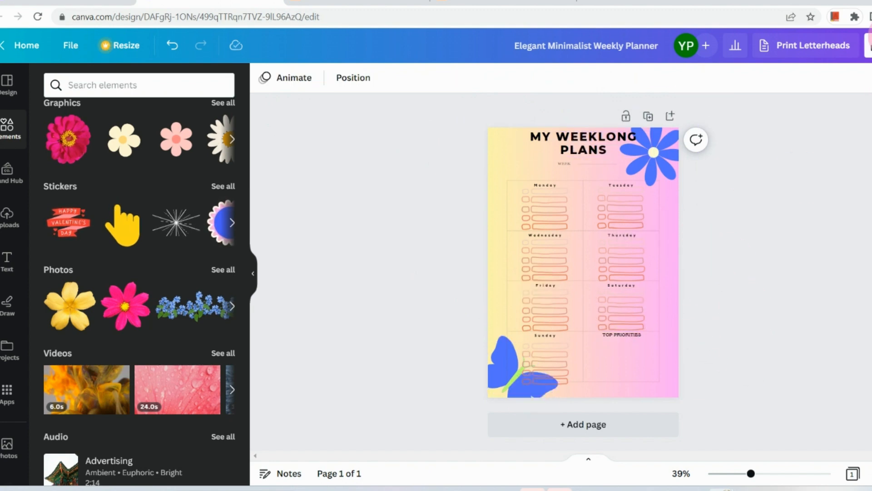
# Download the planner design as a JPG file and close the print offer
pyautogui.scroll(5, 871, 40)
pyautogui.click(871, 42)
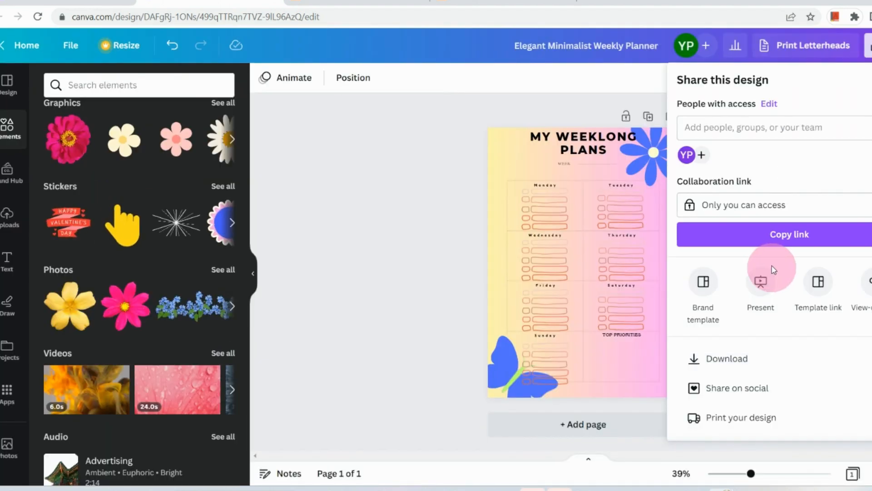
pyautogui.click(785, 351)
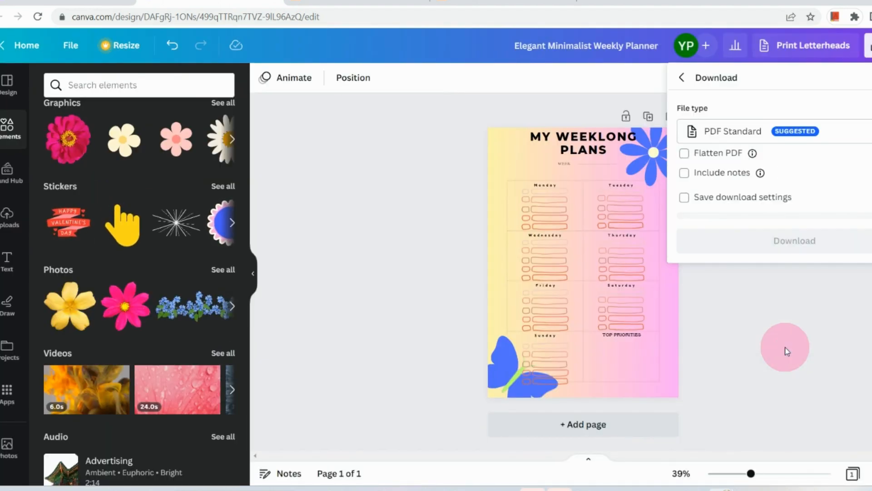
pyautogui.click(785, 132)
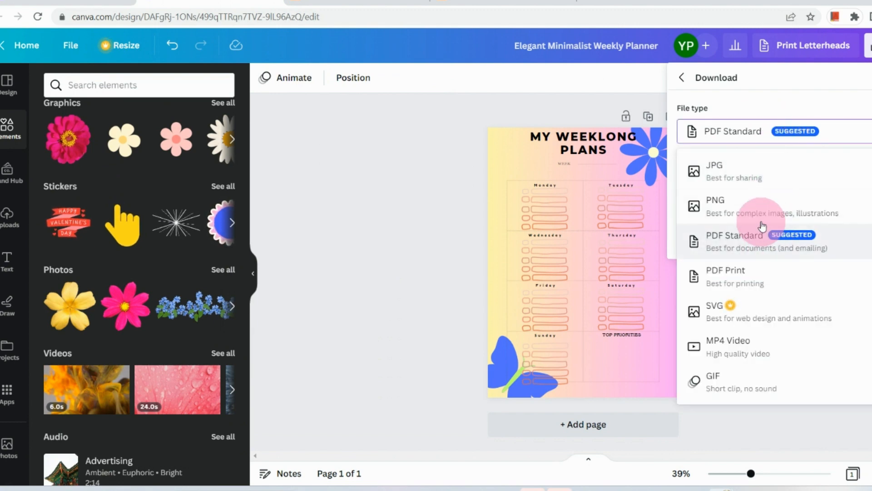
pyautogui.click(755, 172)
pyautogui.click(789, 297)
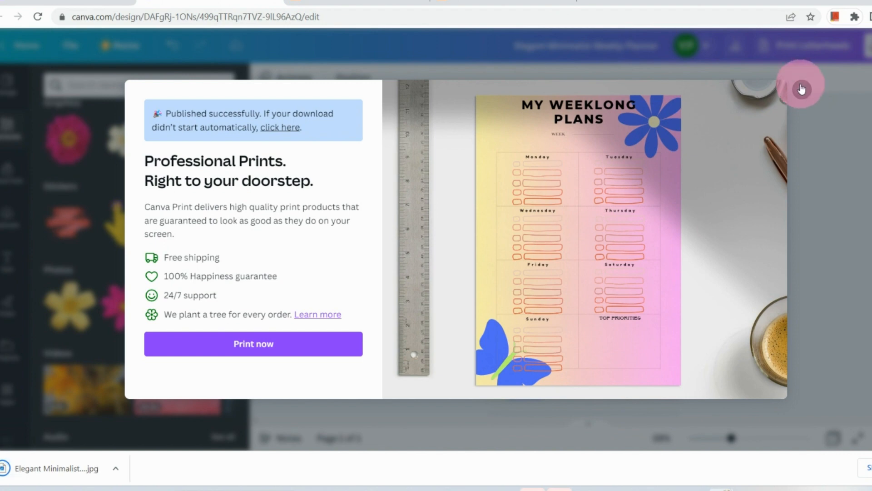
pyautogui.click(801, 86)
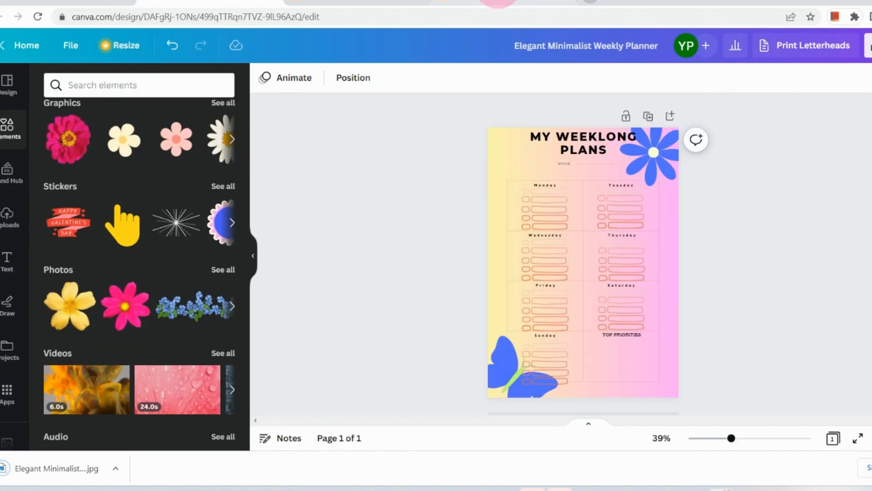
# Switch to the Etsy listing editor and upload the Elegant Minimalist Weekly Planner image as the first listing photo
pyautogui.click(498, 3)
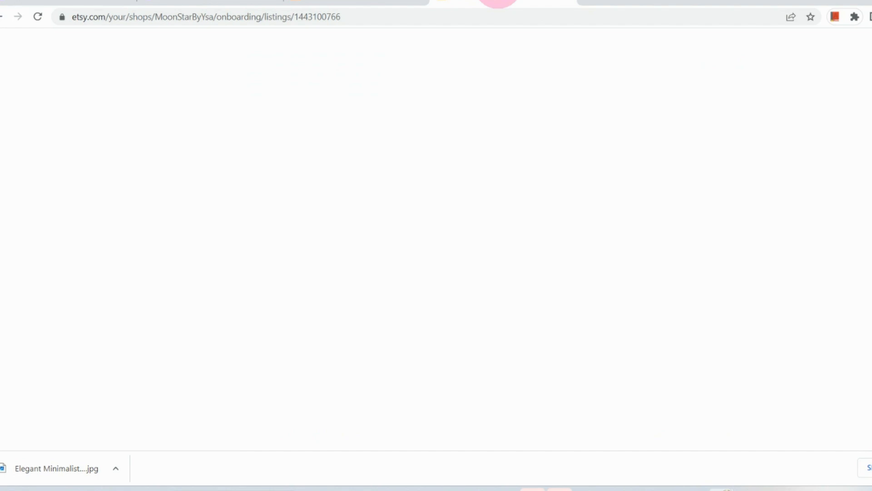
pyautogui.scroll(6, 385, 175)
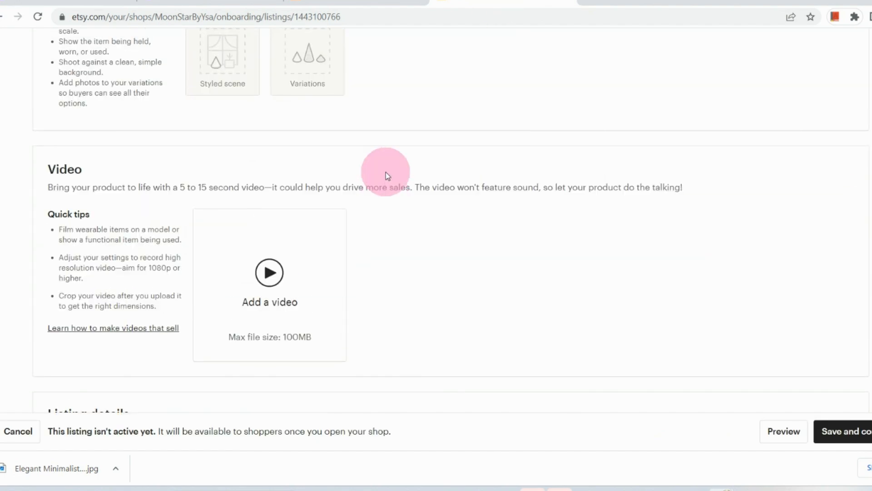
pyautogui.scroll(7, 386, 173)
pyautogui.scroll(3, 170, 305)
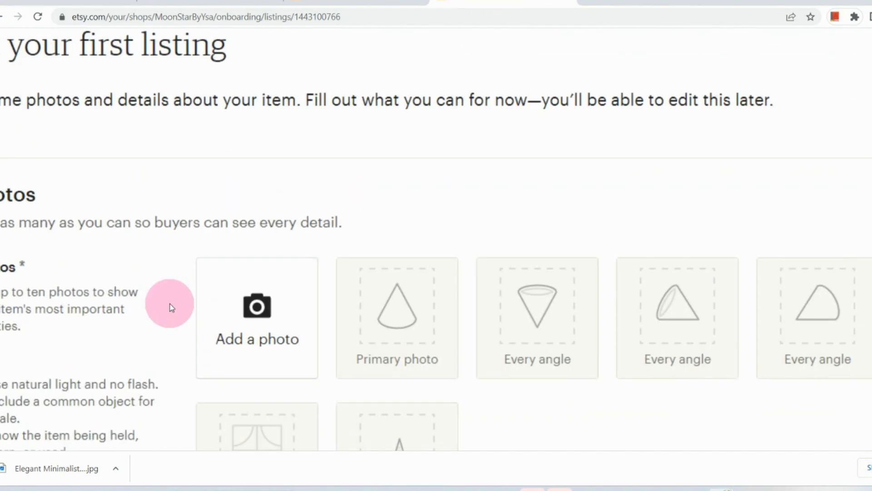
pyautogui.scroll(2, 170, 304)
pyautogui.click(302, 279)
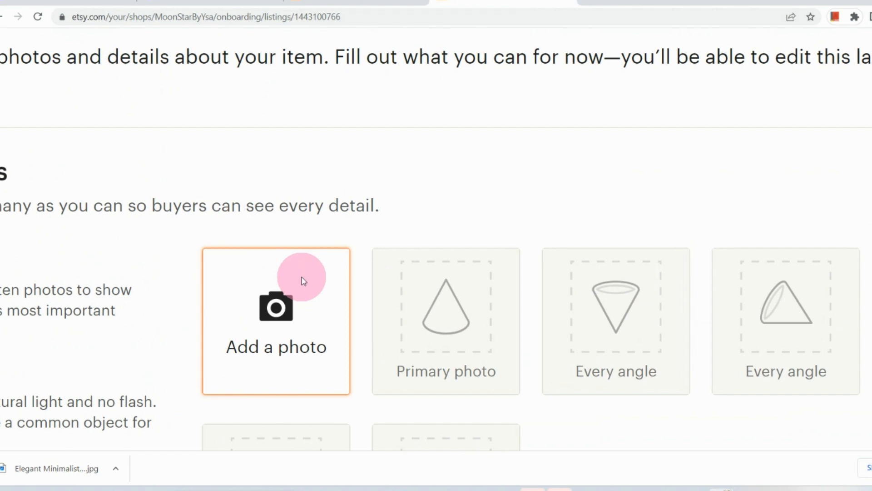
pyautogui.click(302, 278)
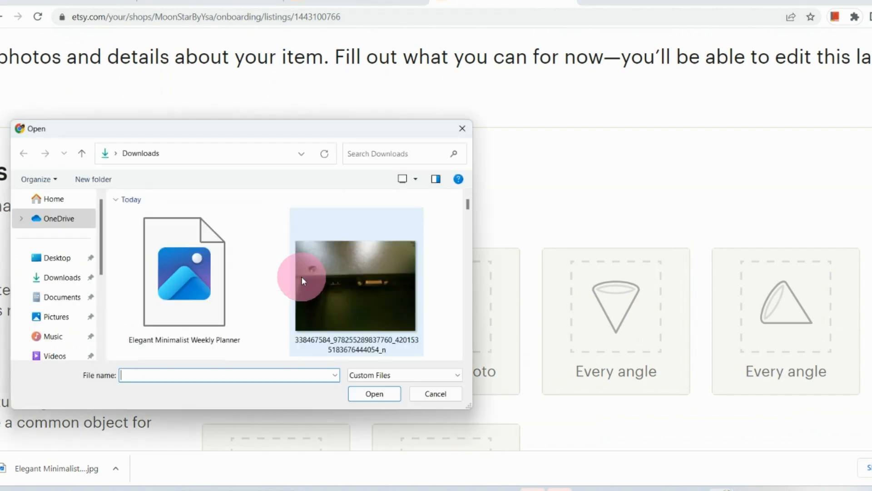
pyautogui.doubleClick(182, 278)
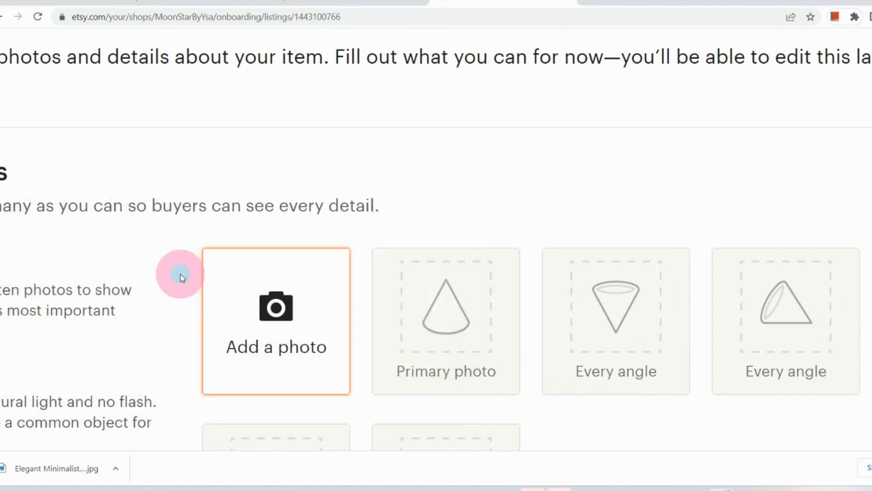
pyautogui.hotkey('ctrl', '0')
# Review the listing form's photo, thumbnail, video, title, category, size, description and tag fields
pyautogui.scroll(-3, 151, 361)
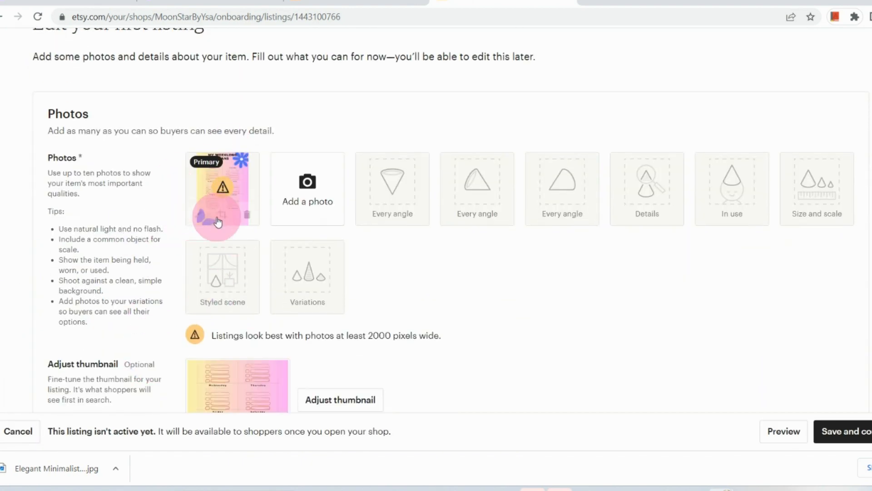
pyautogui.scroll(-2, 211, 214)
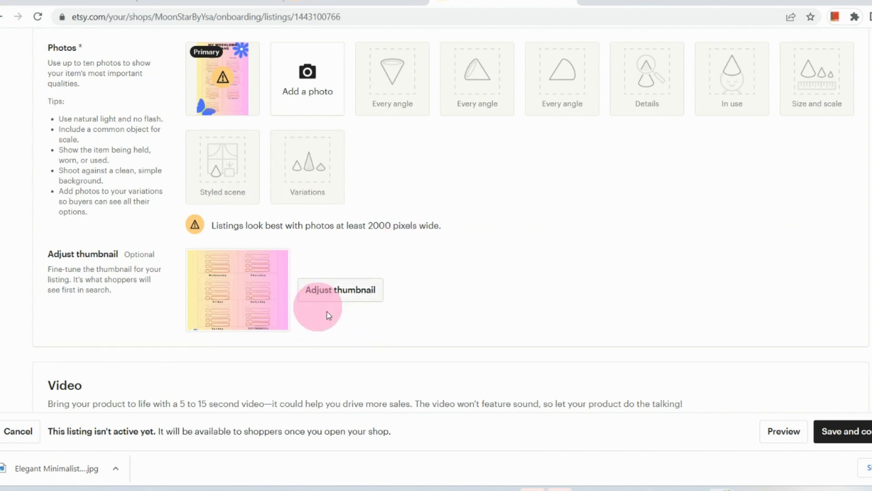
pyautogui.scroll(-7, 381, 295)
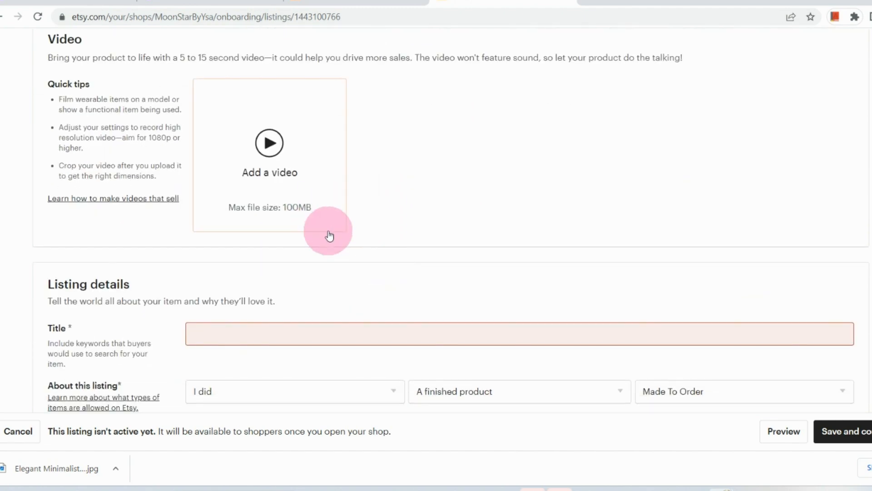
pyautogui.scroll(-2, 327, 235)
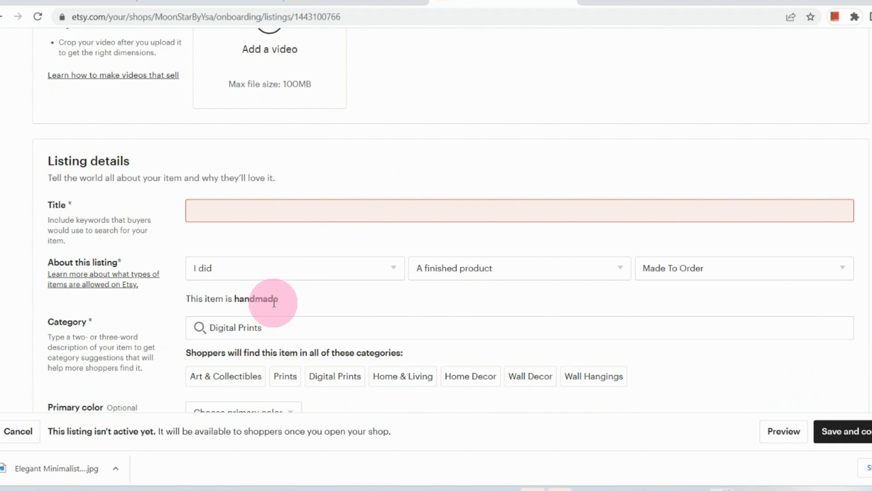
pyautogui.scroll(-4, 190, 358)
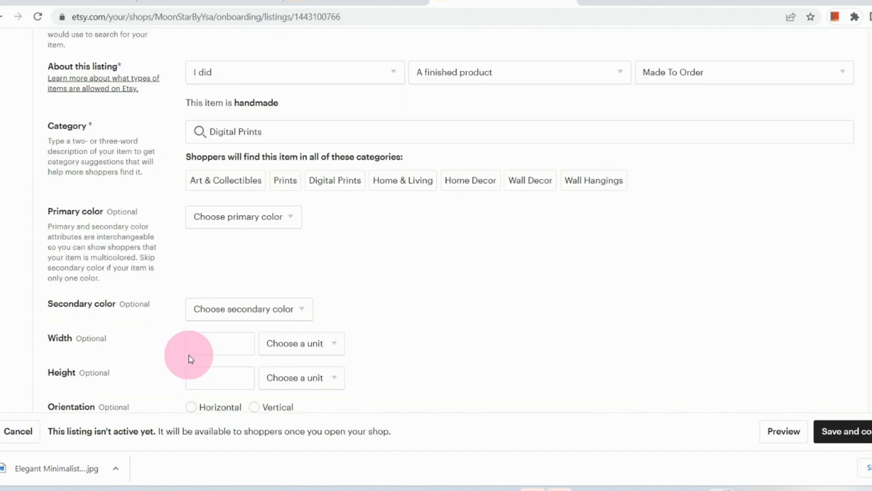
pyautogui.scroll(-18, 191, 359)
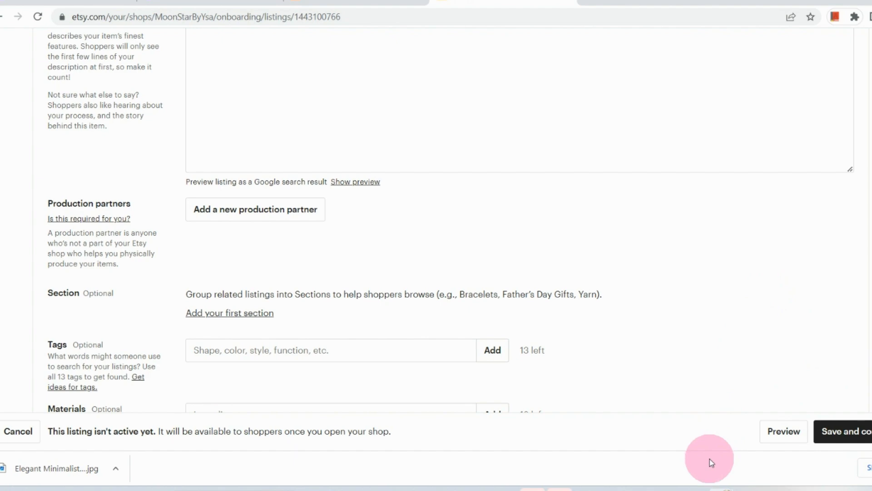
pyautogui.moveTo(693, 488)
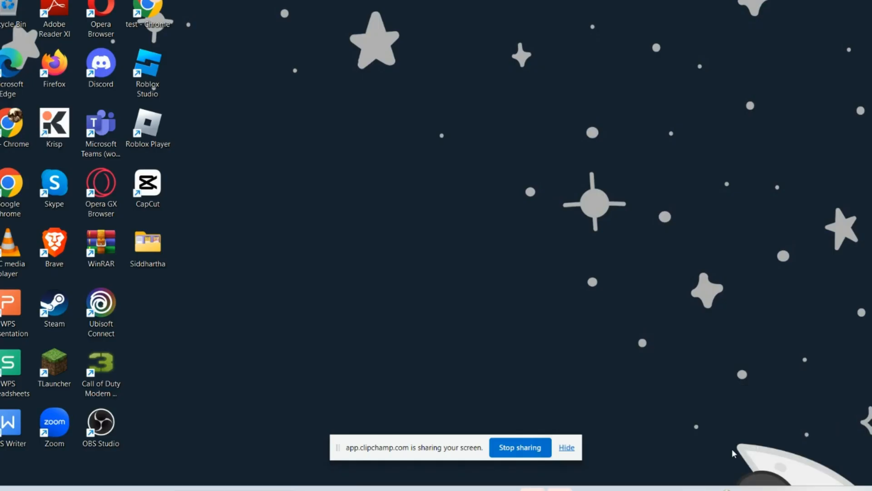
pyautogui.click(729, 458)
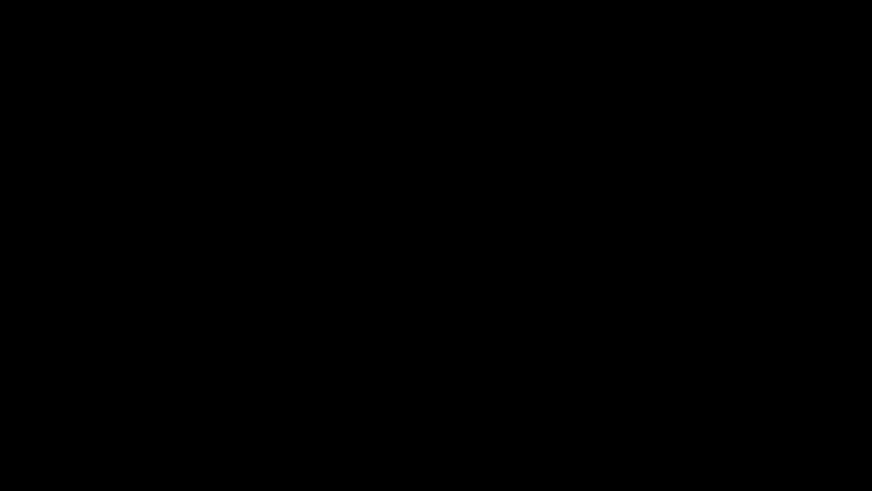